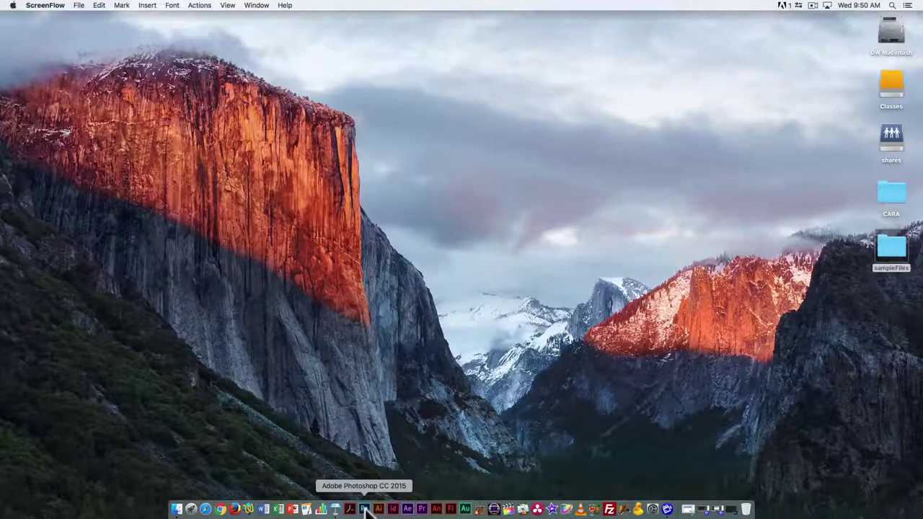
Launch Adobe Photoshop CC 2015 from its Dock icon.
right_click(365, 509)
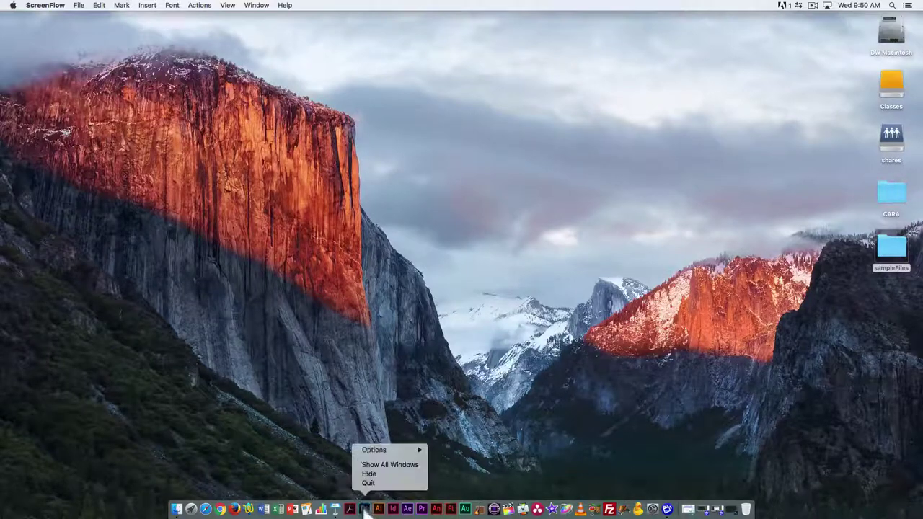
mouse_move(375, 449)
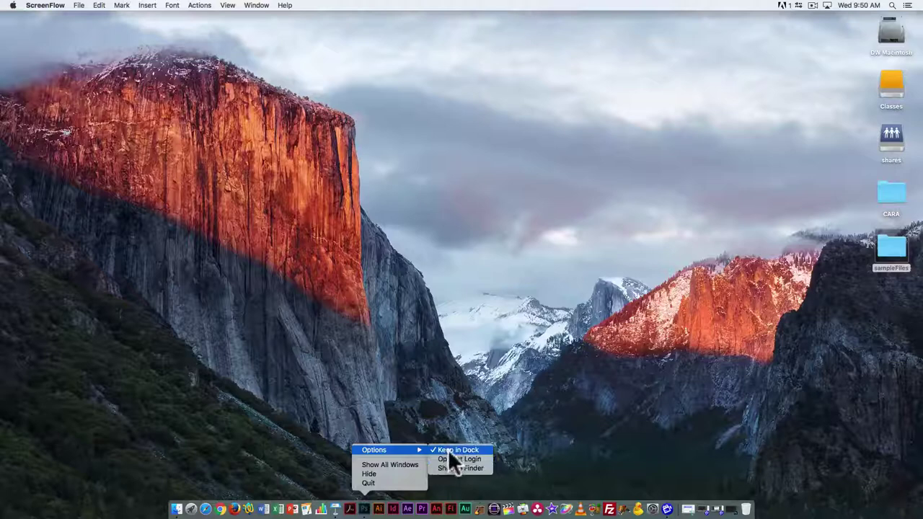
click(878, 41)
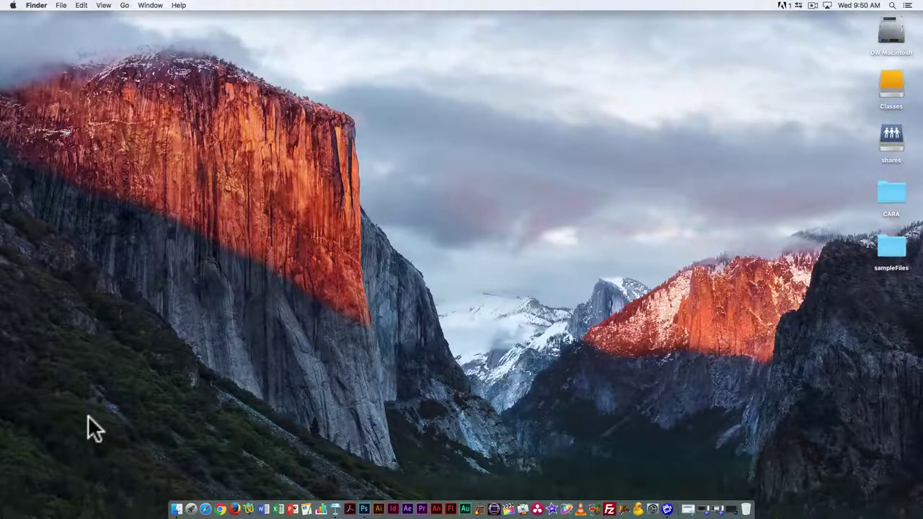
click(364, 509)
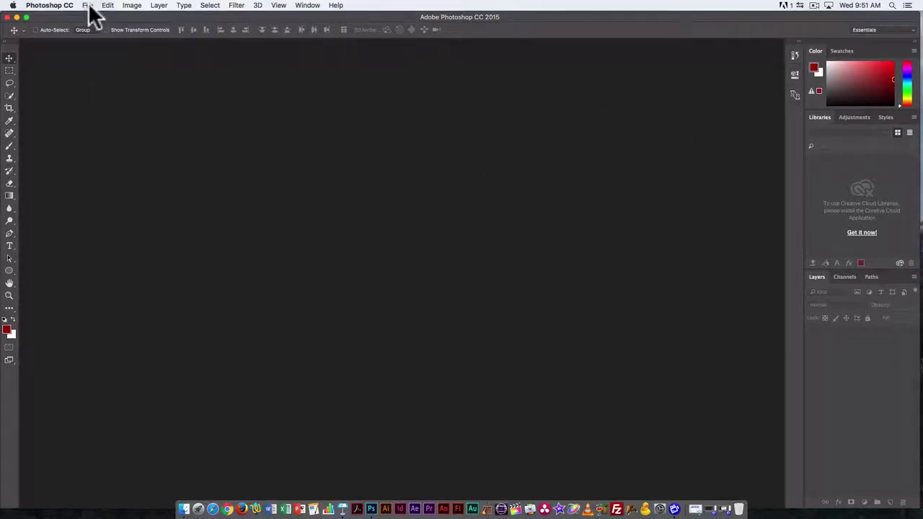
Reset the Essentials workspace to its default panel layout.
click(881, 29)
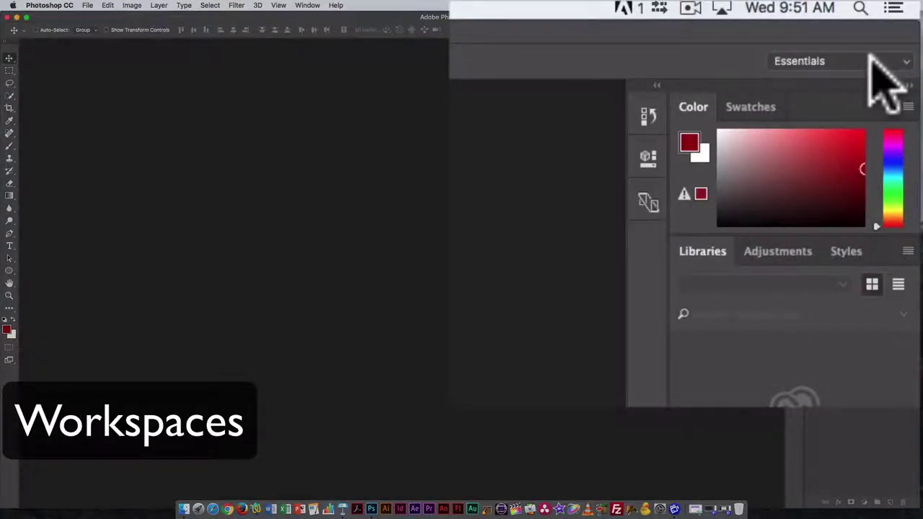
click(885, 62)
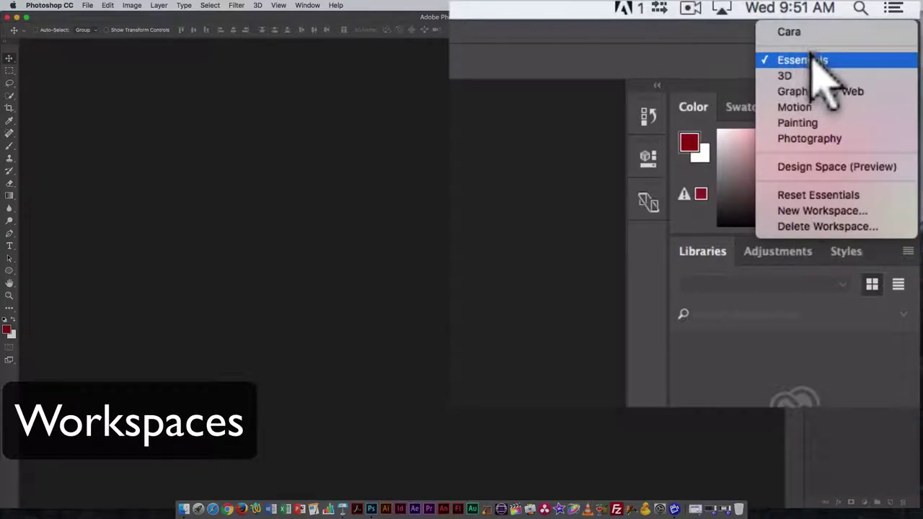
click(816, 194)
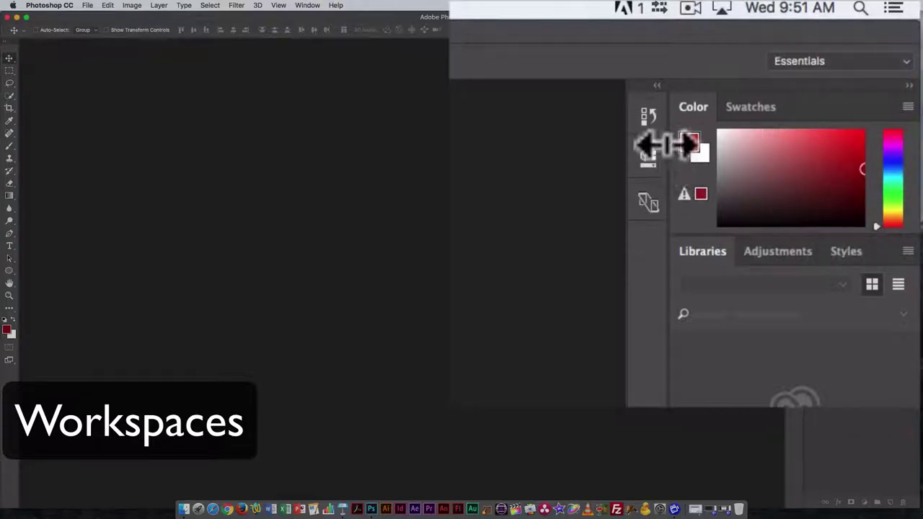
click(308, 6)
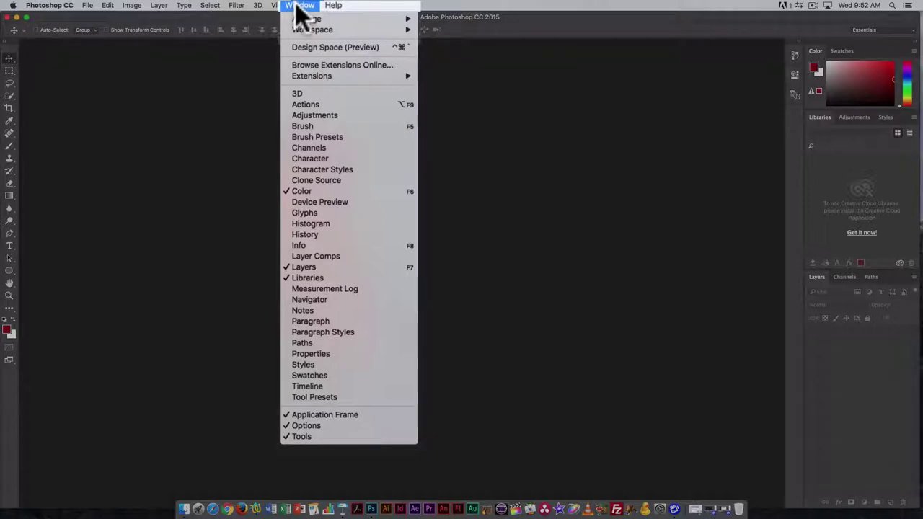
Open cat01.jpg from Desktop > sampleFiles through File > Open.
click(506, 127)
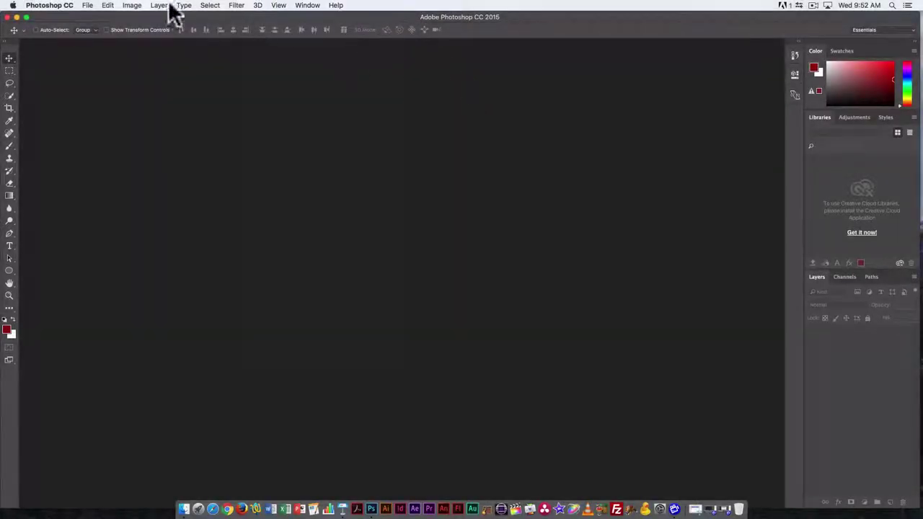
click(89, 9)
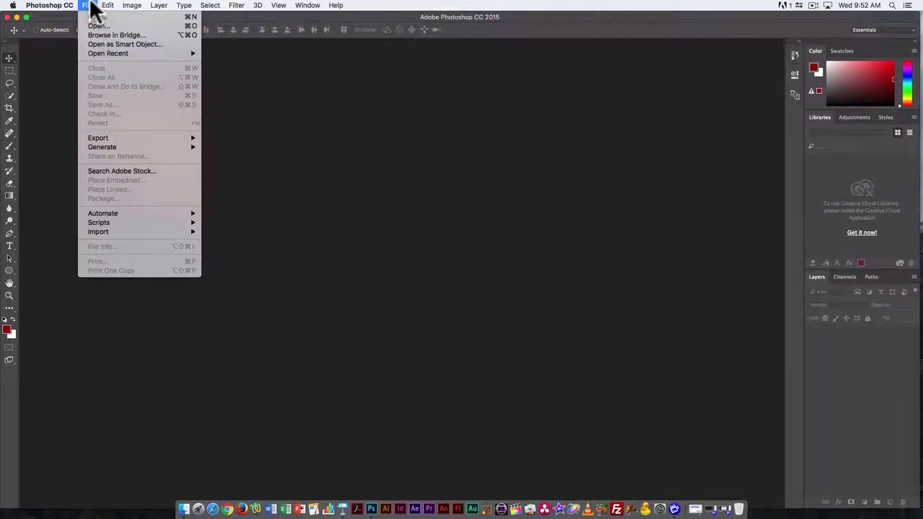
click(108, 27)
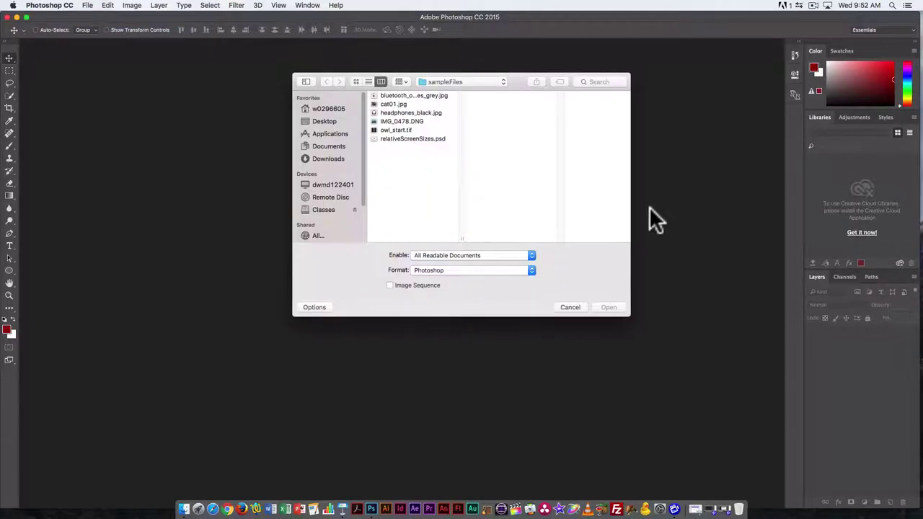
click(322, 120)
click(386, 104)
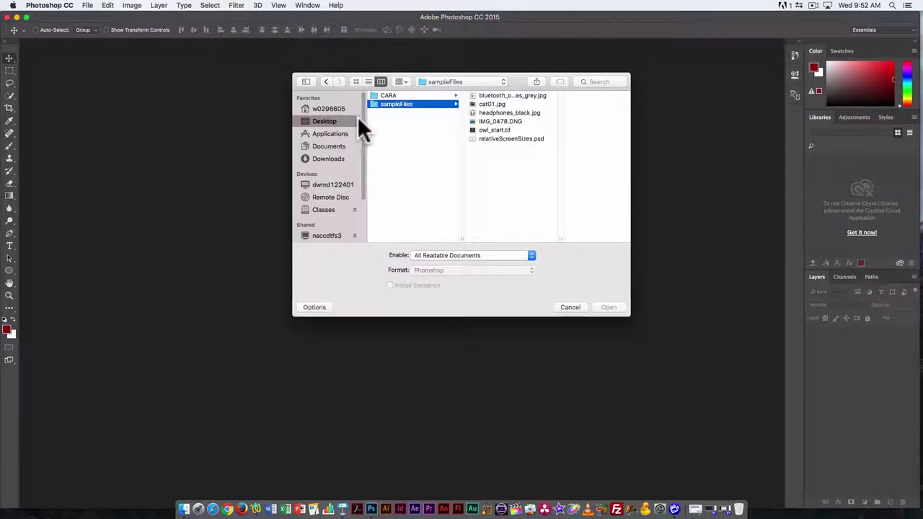
click(325, 158)
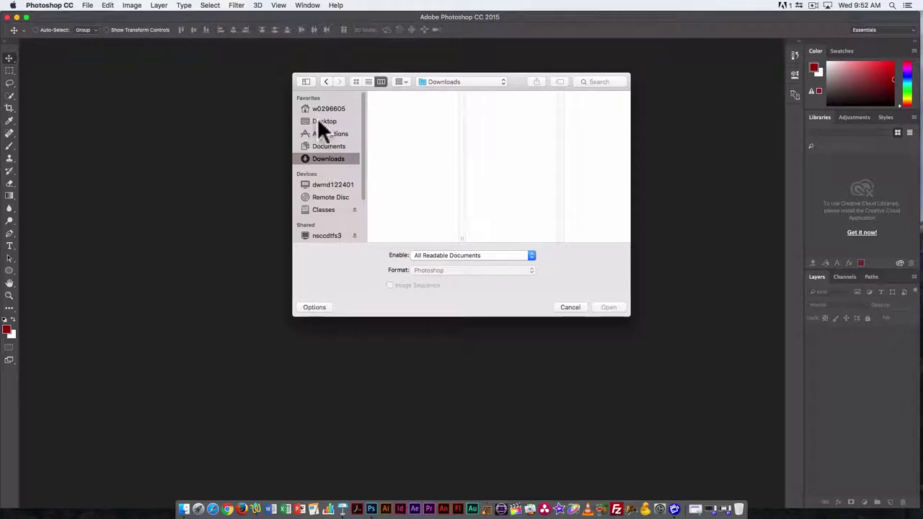
click(321, 120)
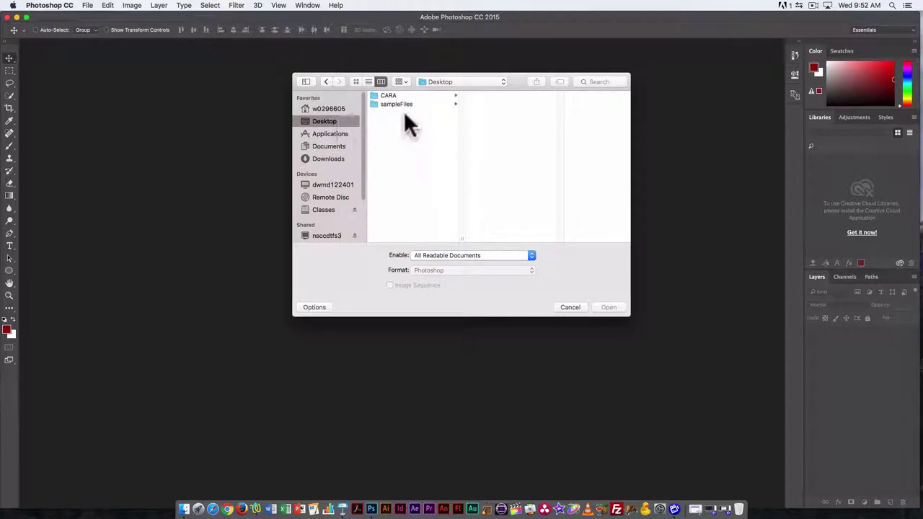
click(399, 104)
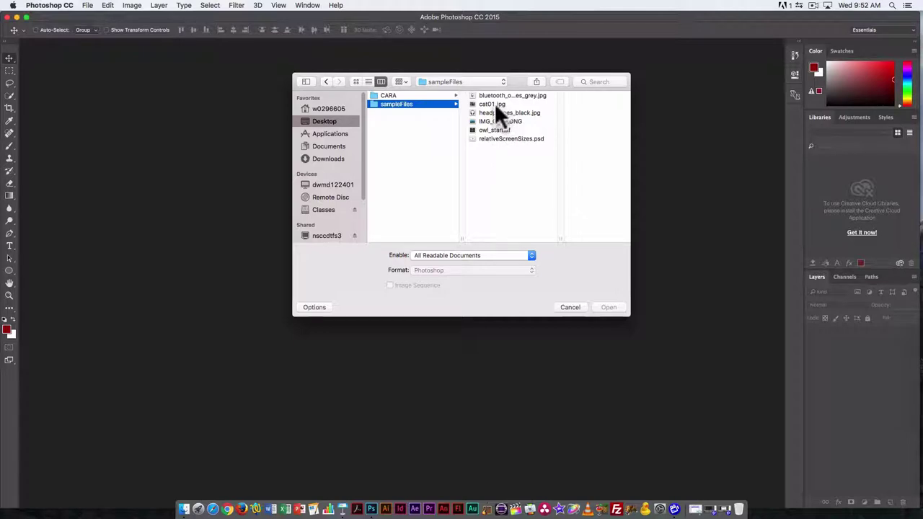
click(491, 104)
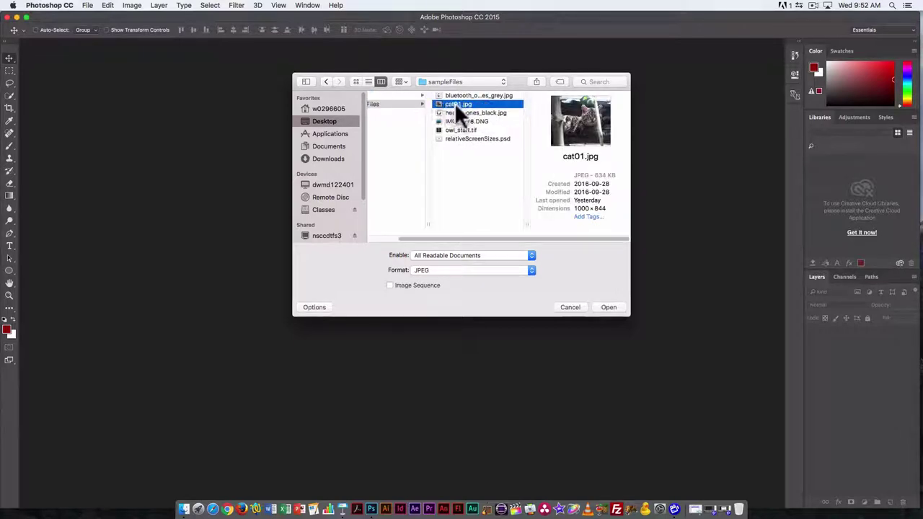
double_click(454, 102)
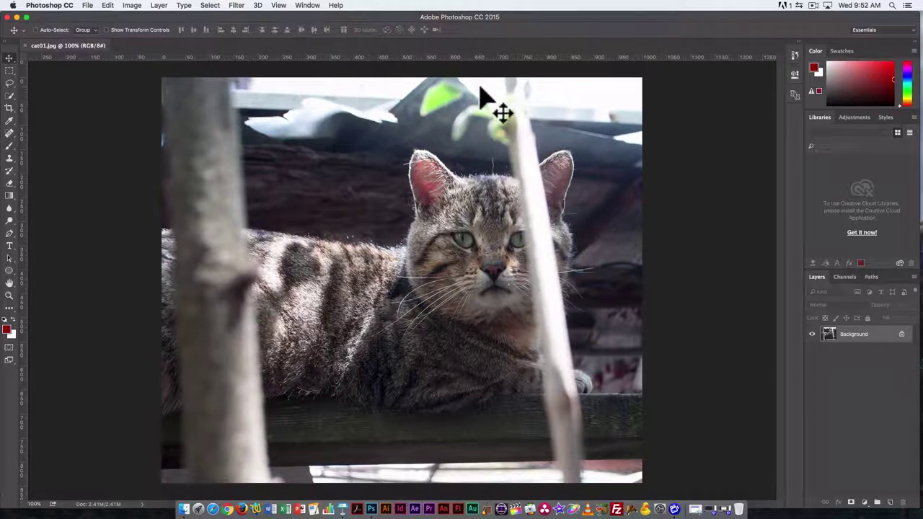
Fit the photo on screen with Cmd+0 and float the Tools panel in two columns.
key(super+0)
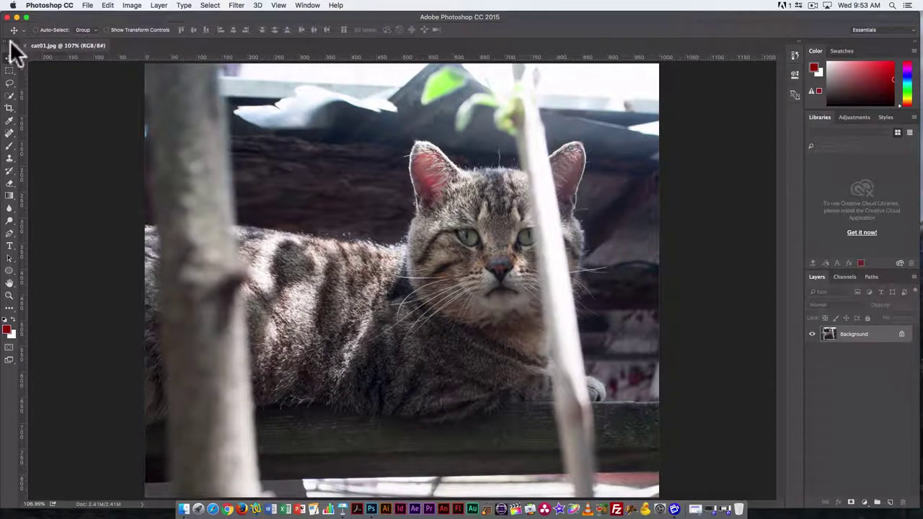
drag(10, 44, 50, 71)
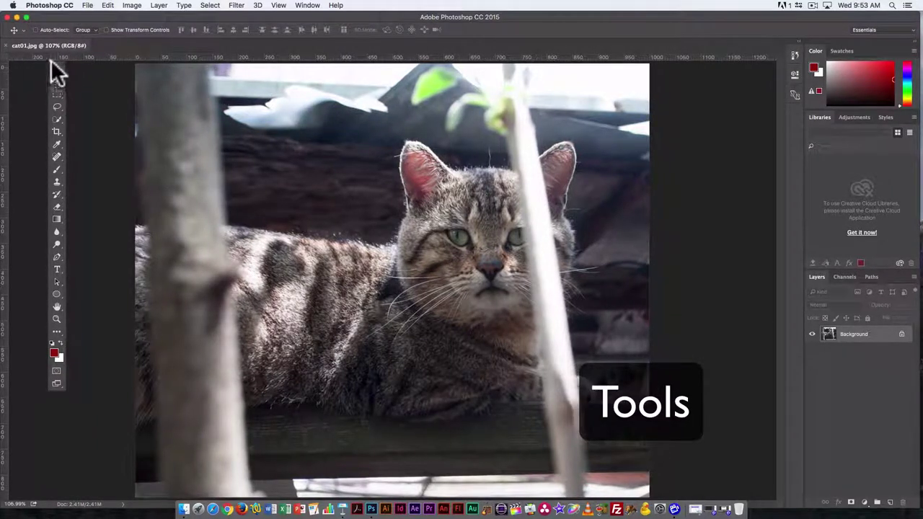
click(61, 67)
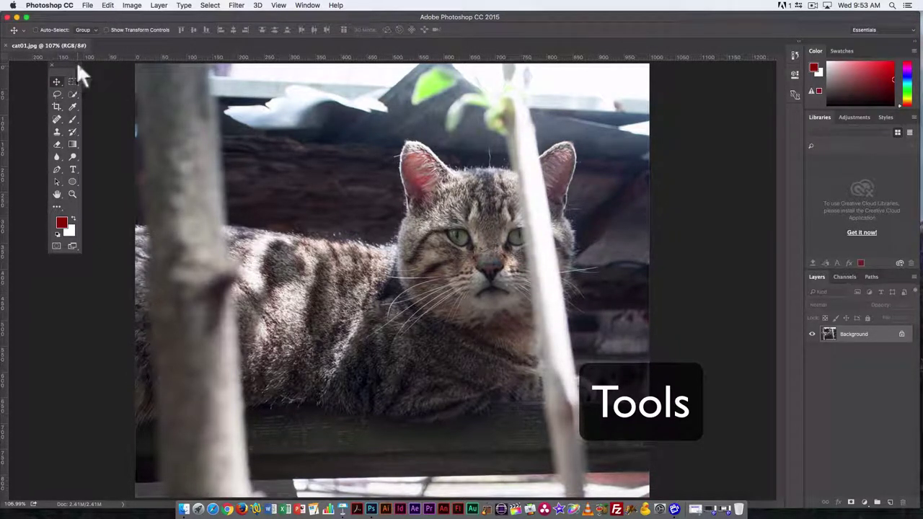
Toggle the floating Tools panel between one and two columns, ending in two.
click(78, 64)
click(61, 64)
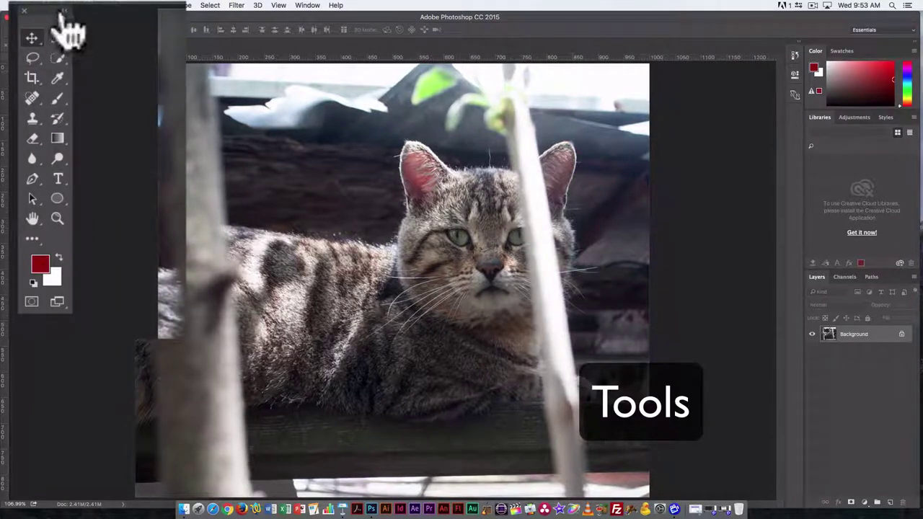
click(63, 11)
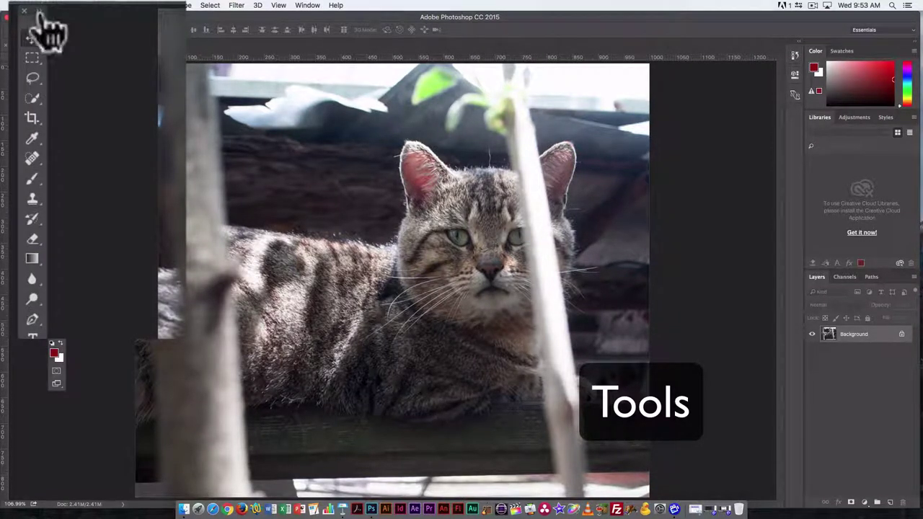
click(40, 12)
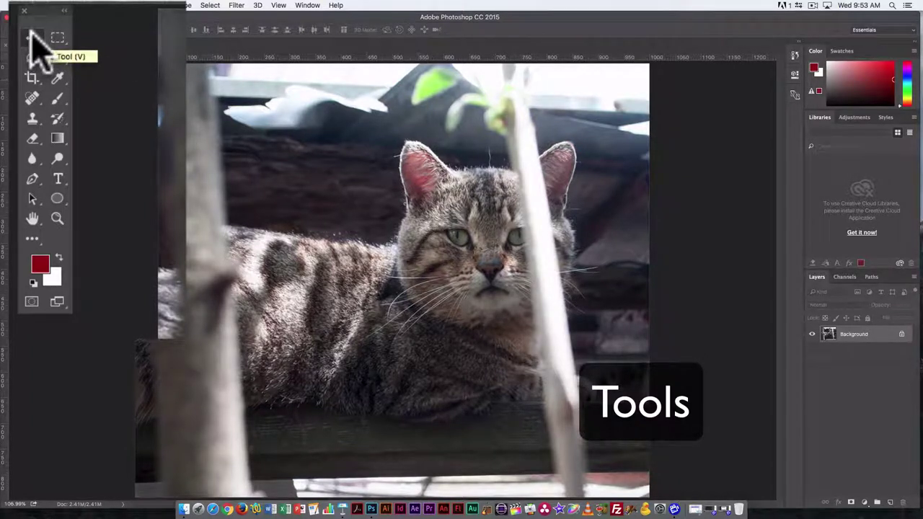
Select the Move tool with V and view its grouped tools, keeping Move Tool.
key(v)
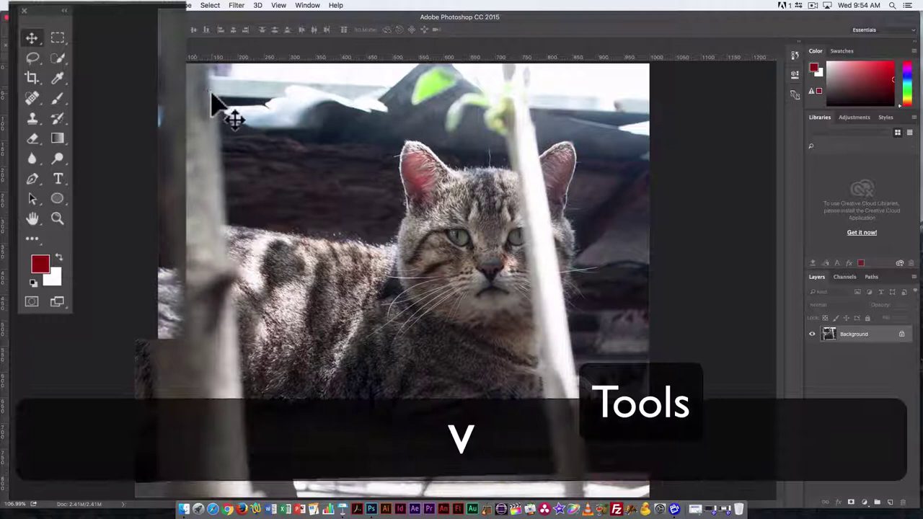
key(v)
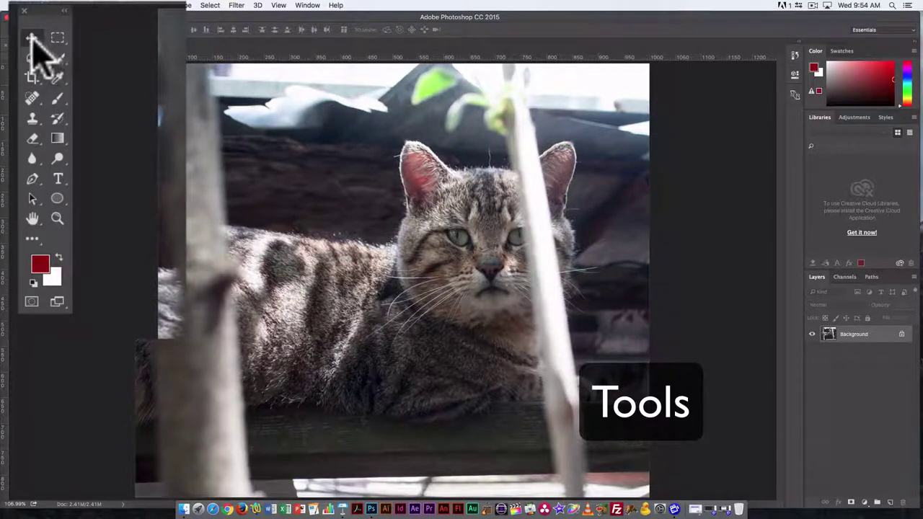
click(33, 37)
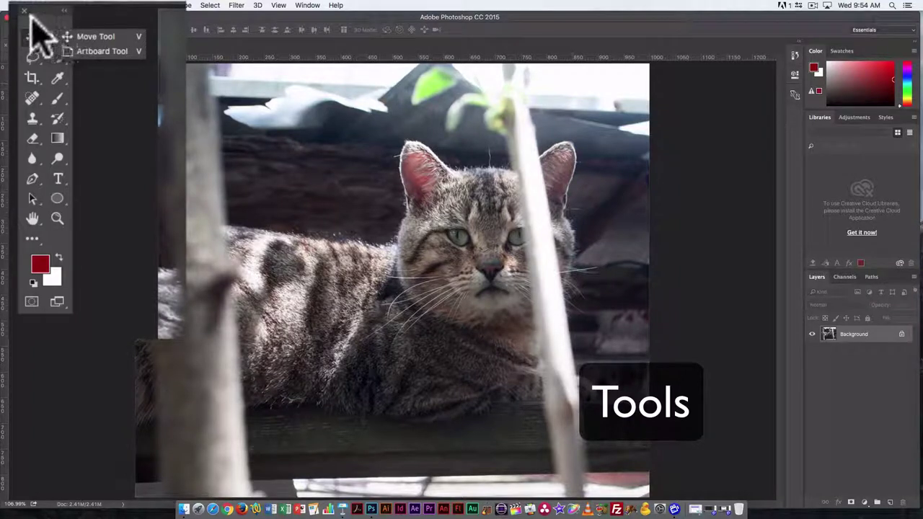
click(41, 23)
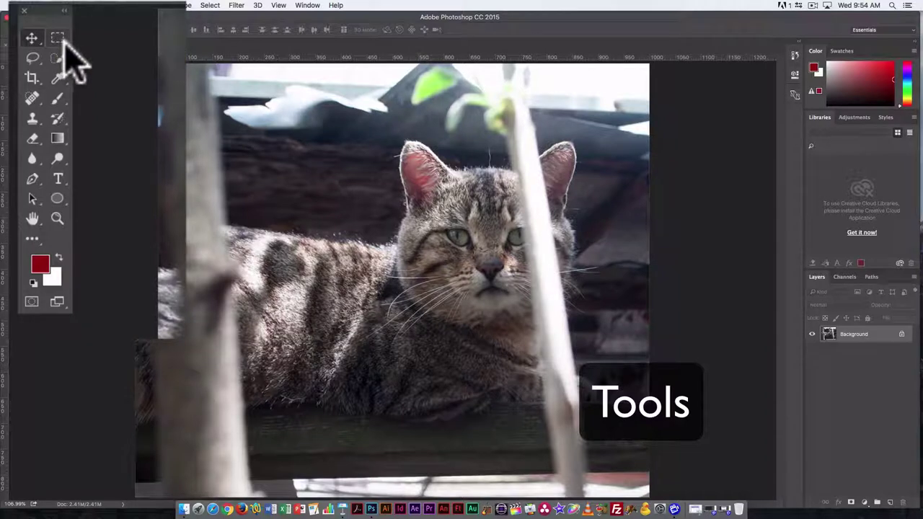
Choose the Elliptical Marquee tool and drag a circular selection around the cat's face.
click(57, 39)
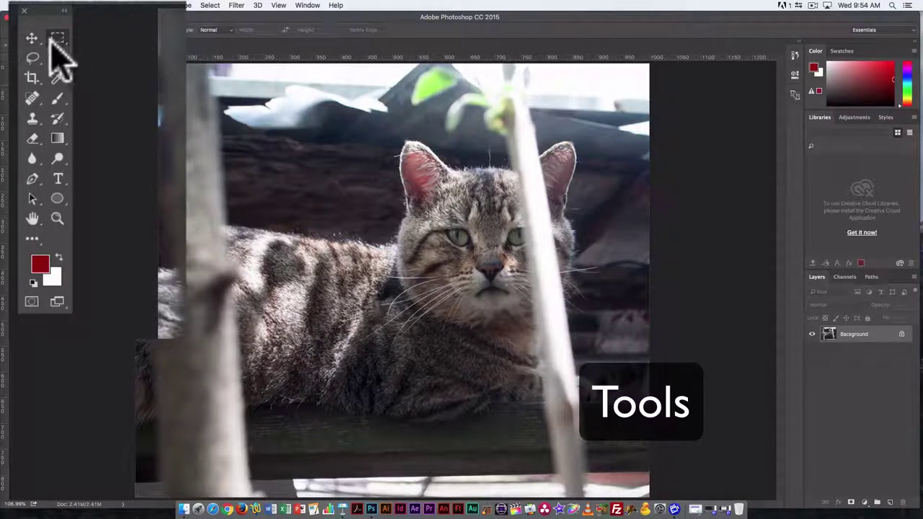
click(57, 39)
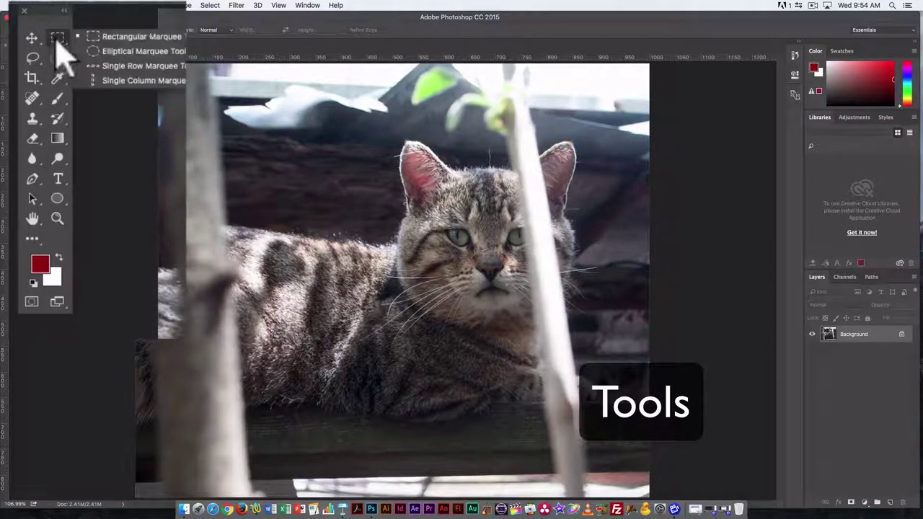
click(138, 52)
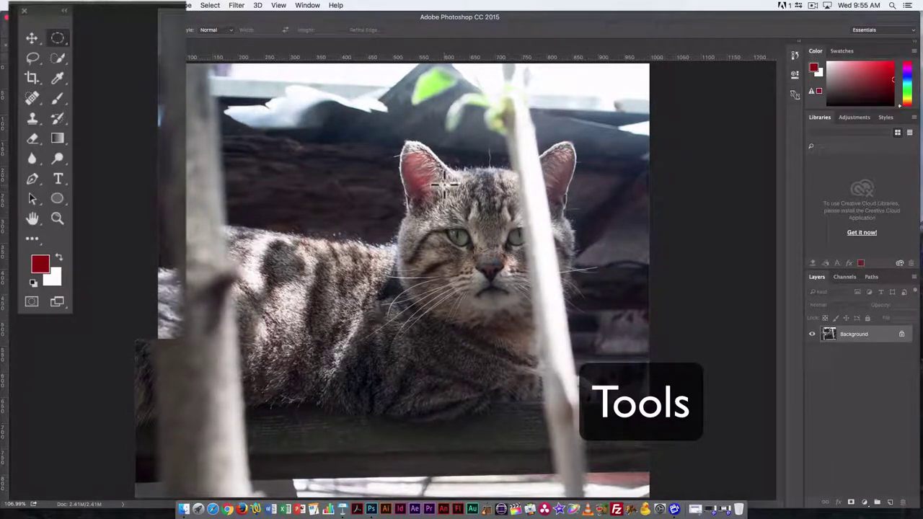
drag(469, 215, 561, 307)
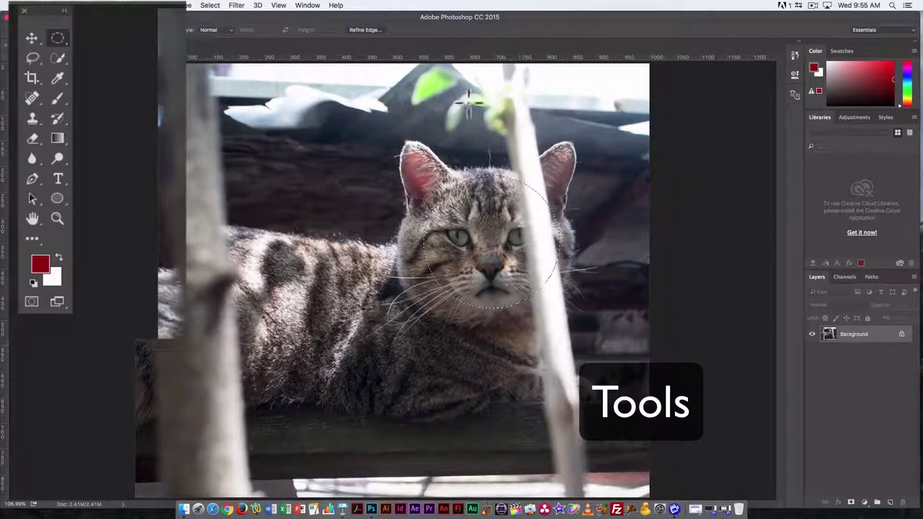
click(32, 38)
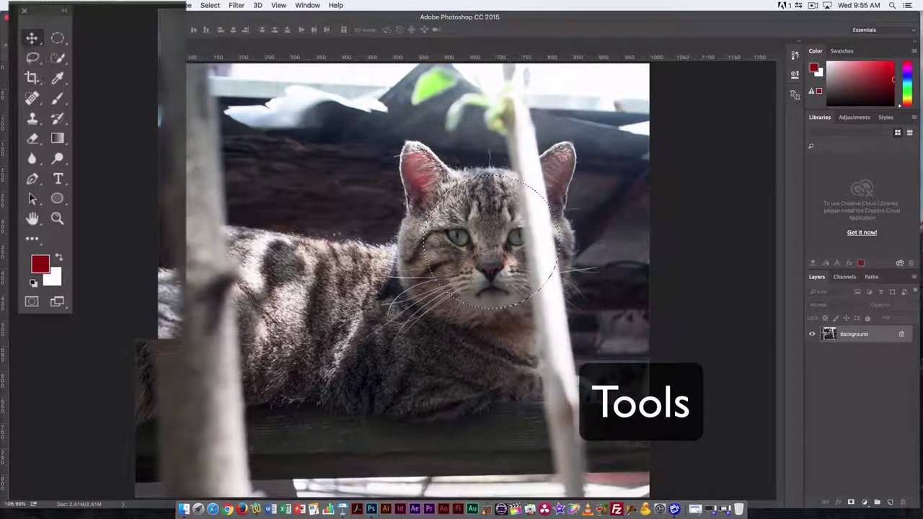
drag(454, 292, 243, 209)
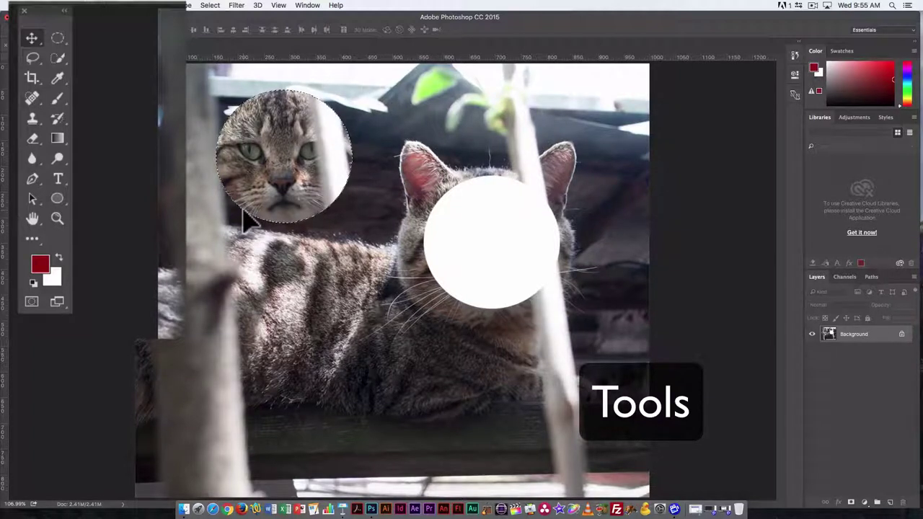
key(super+z)
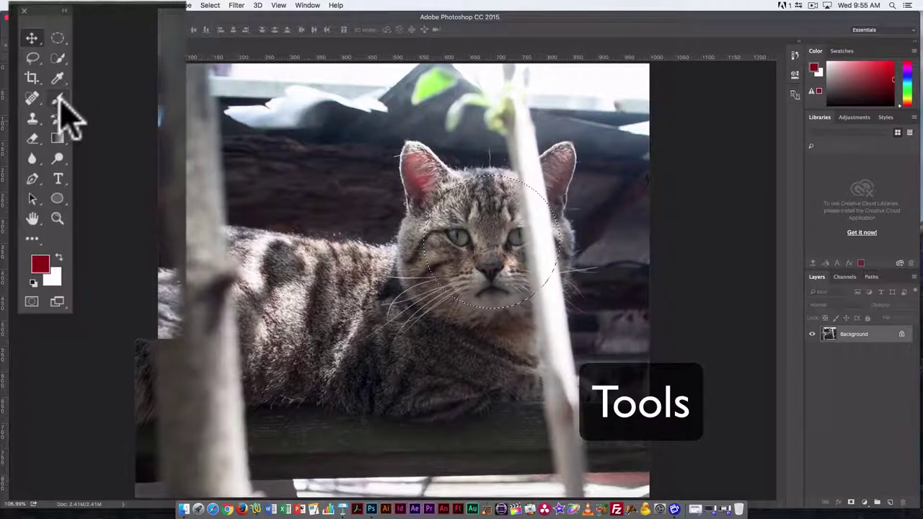
click(59, 101)
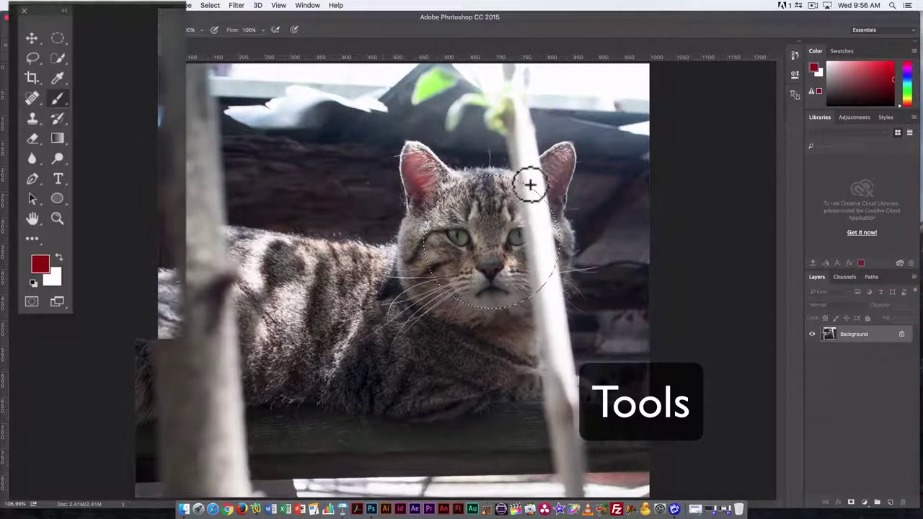
drag(321, 277, 570, 227)
drag(433, 297, 614, 305)
drag(426, 256, 550, 232)
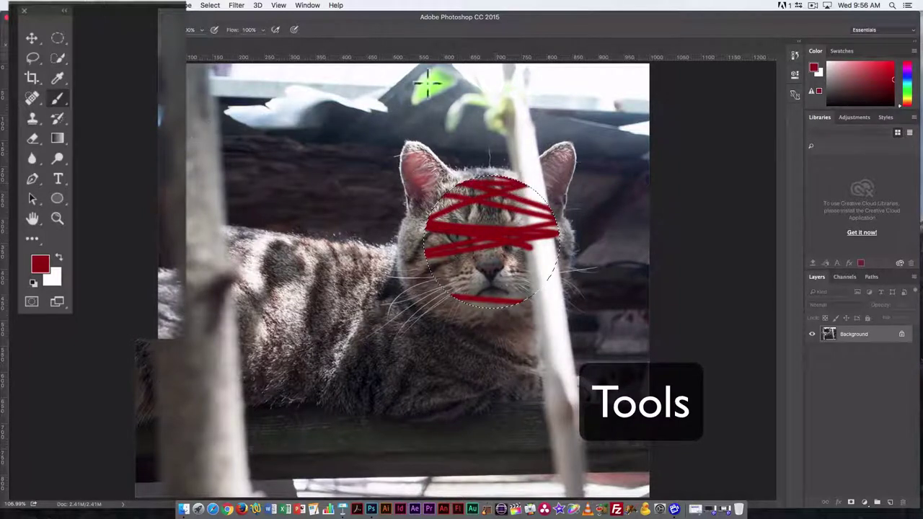
drag(476, 216, 461, 21)
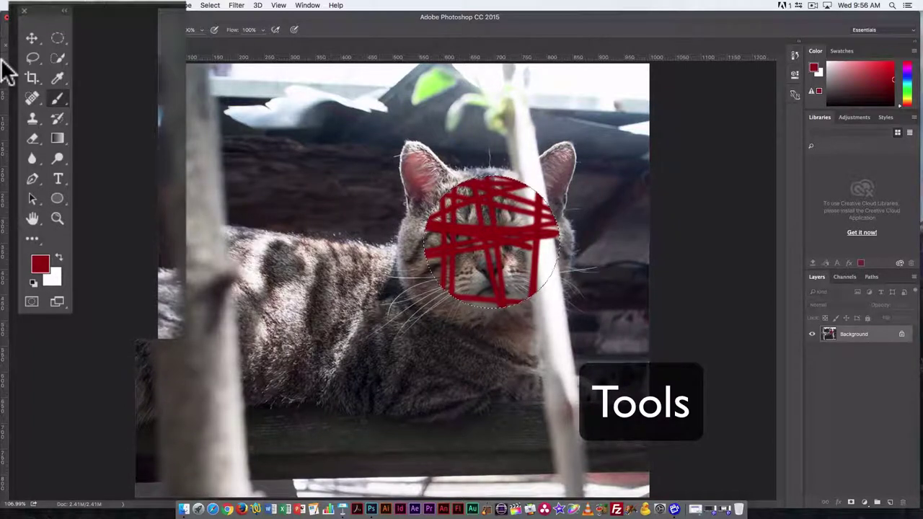
key(super+z)
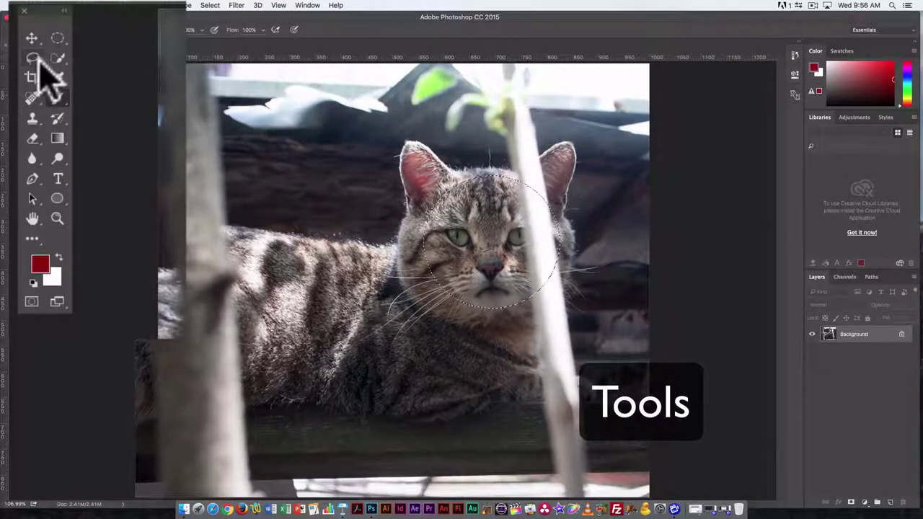
Select the Lasso tool and browse its lasso variants.
click(35, 60)
click(40, 64)
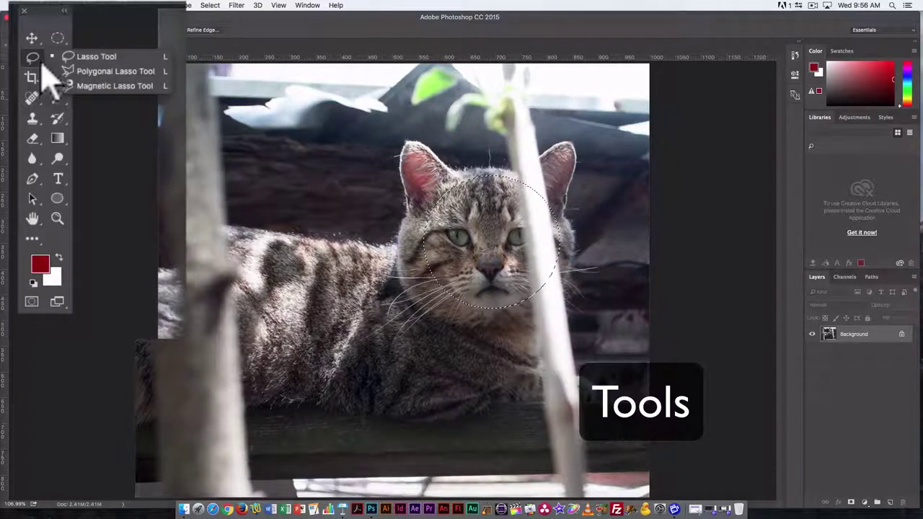
click(67, 34)
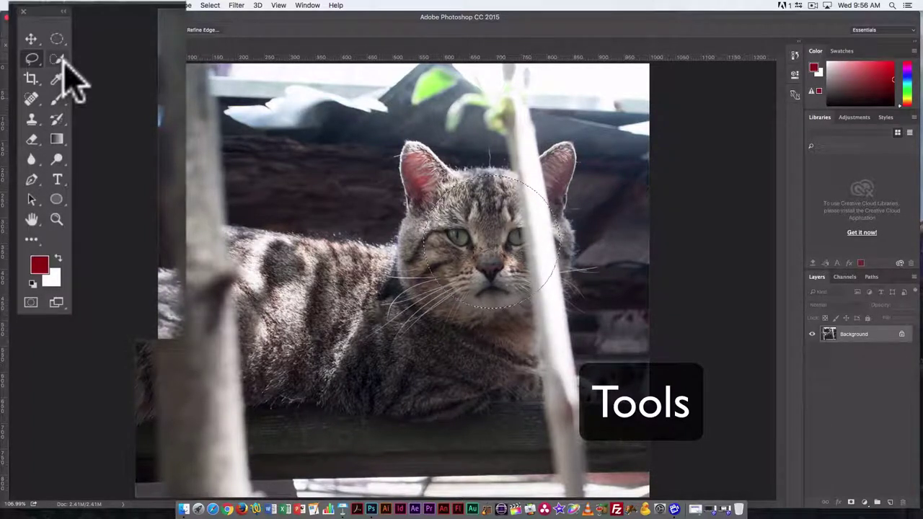
Pick Magic Wand from the Quick Selection group, then switch to the Crop tool.
click(64, 61)
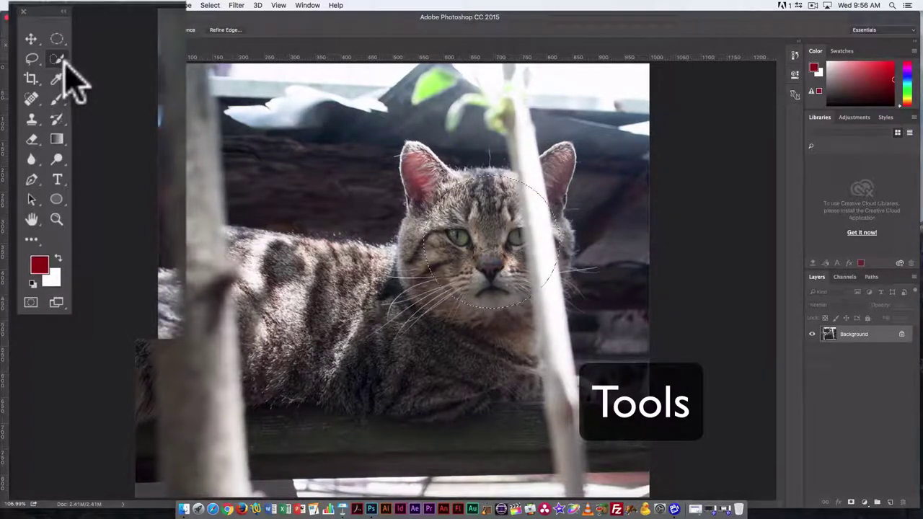
click(64, 62)
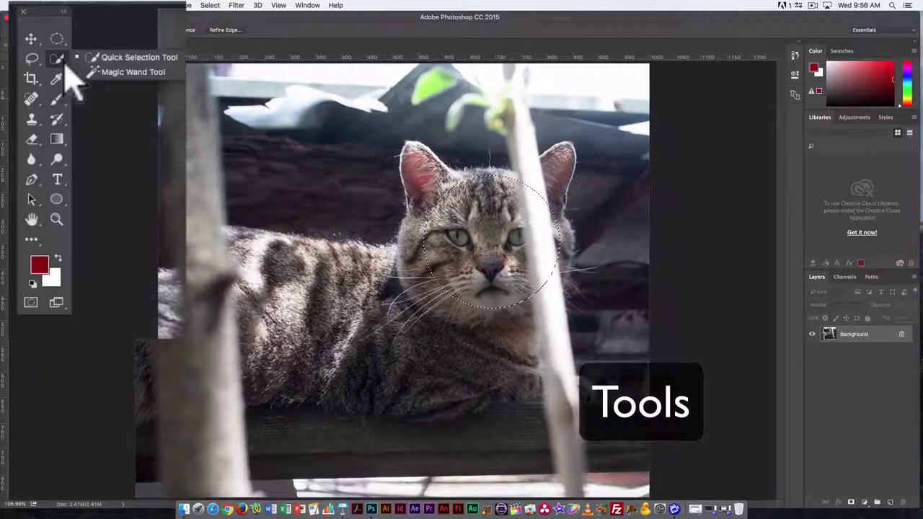
click(115, 72)
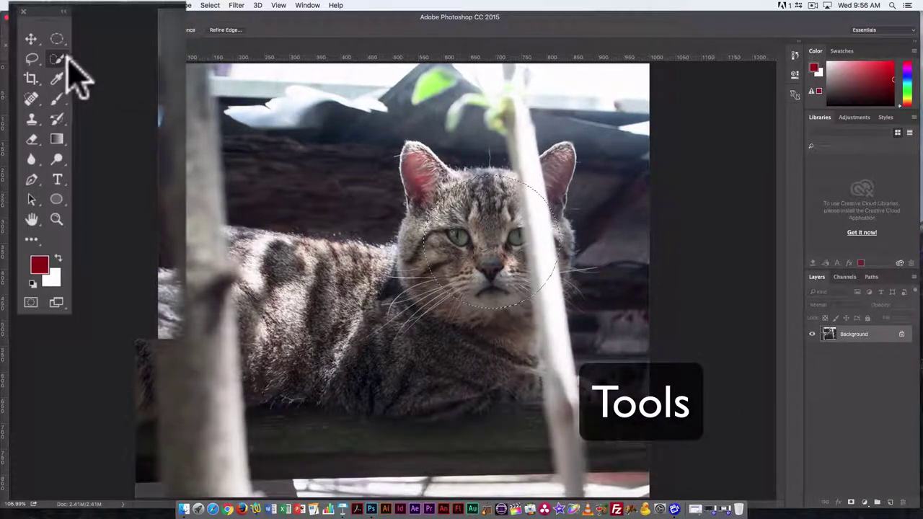
click(32, 78)
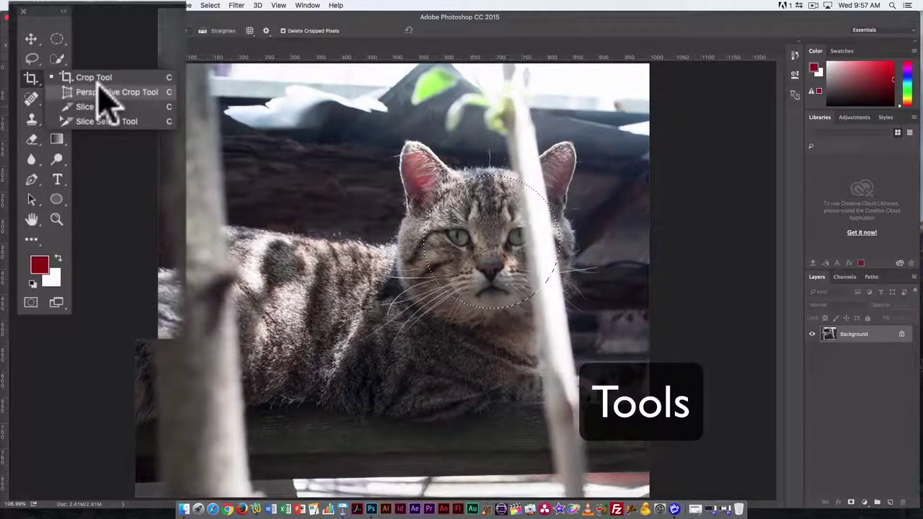
Crop to the face selection with the standard Crop Tool, then undo with Cmd+Z.
click(99, 78)
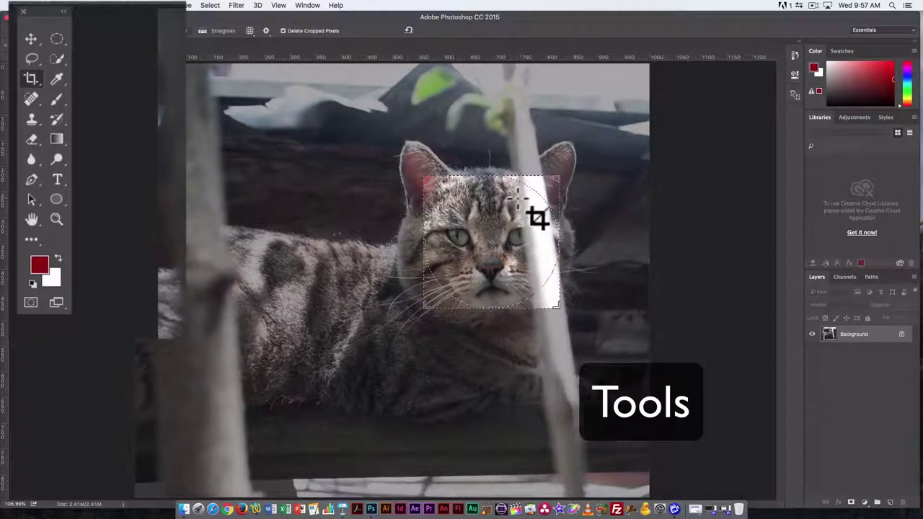
key(Return)
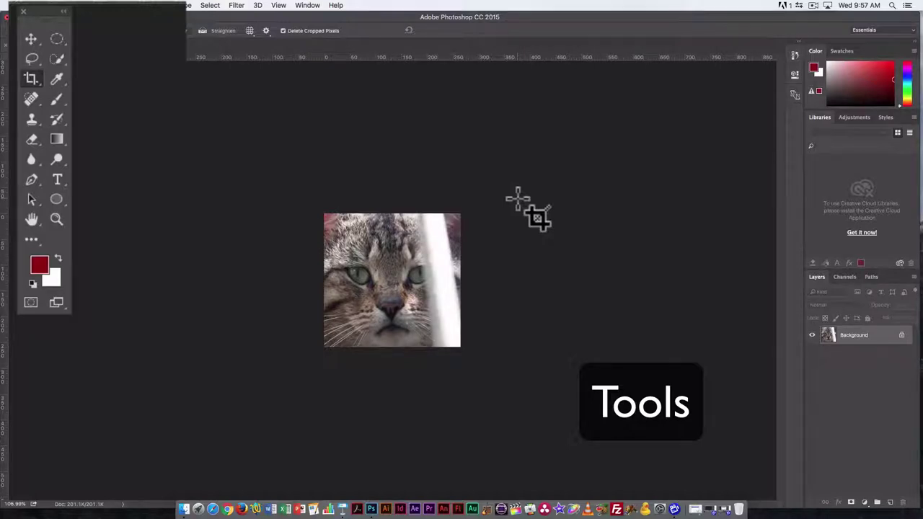
key(super)
key(super+z)
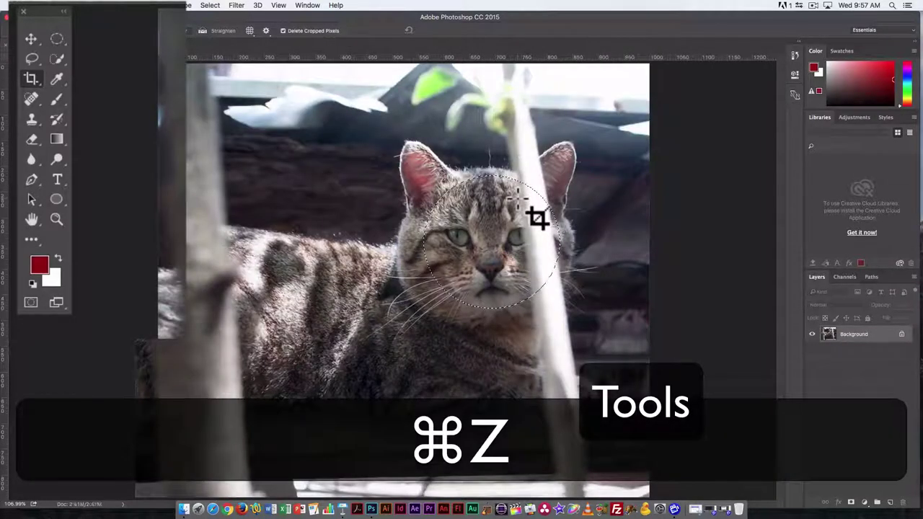
Draw a Perspective Crop grid over the photo and slant its left corners.
click(31, 79)
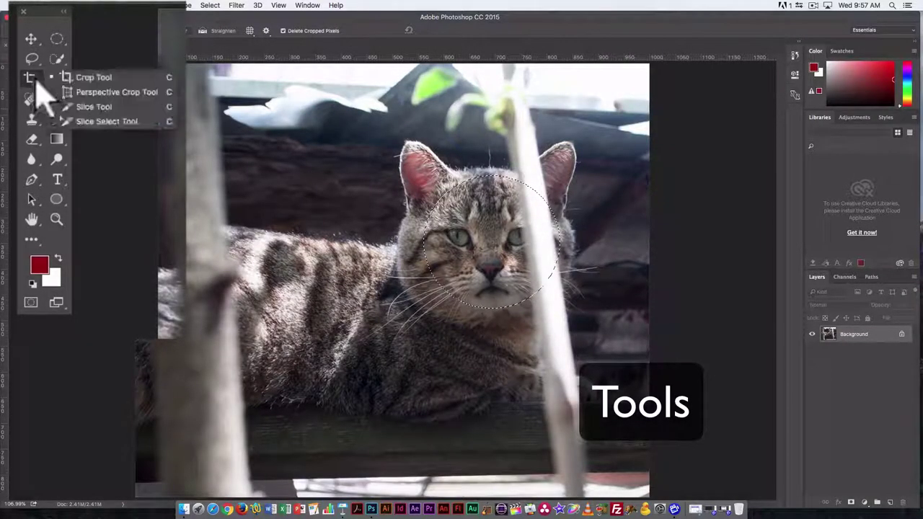
click(108, 93)
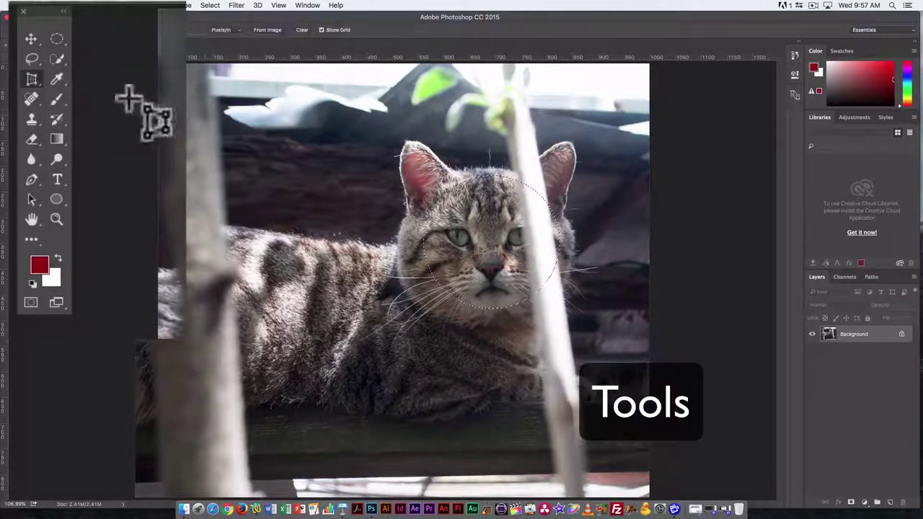
drag(216, 103, 634, 395)
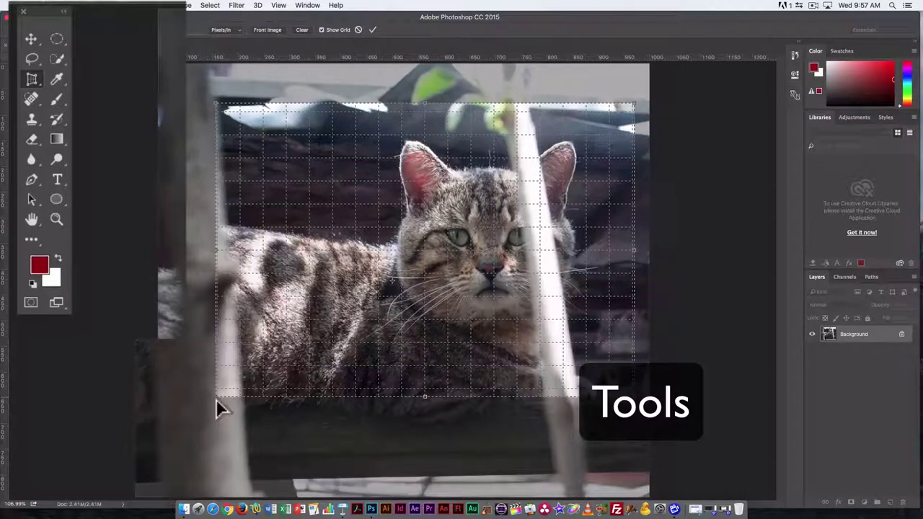
drag(216, 399, 246, 398)
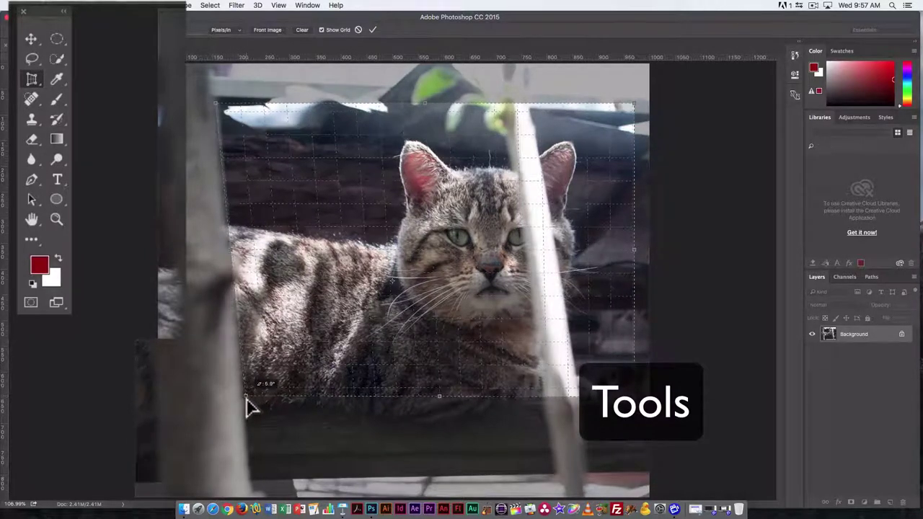
drag(215, 105, 211, 69)
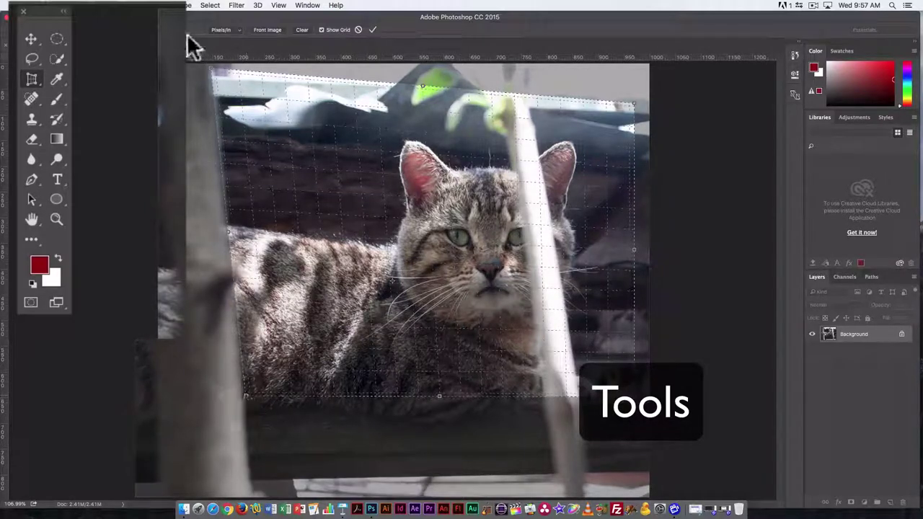
drag(212, 72, 237, 324)
Apply the perspective crop, then undo it with Cmd+Z.
key(Return)
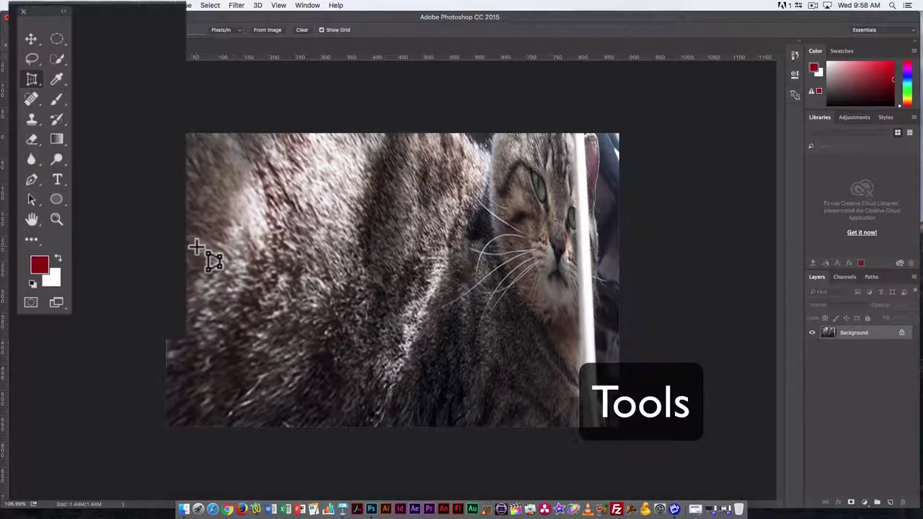
key(super)
key(super+z)
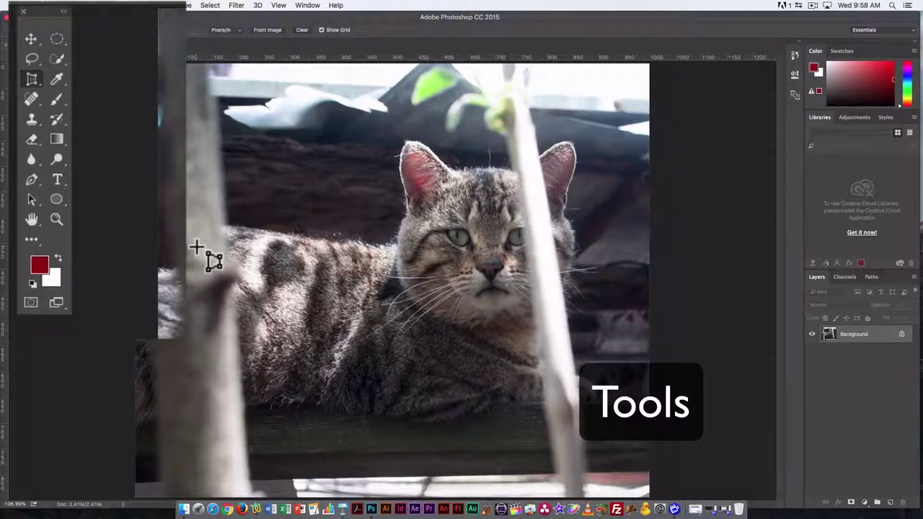
Select the Eyedropper Tool, checking its tool group variants.
click(60, 81)
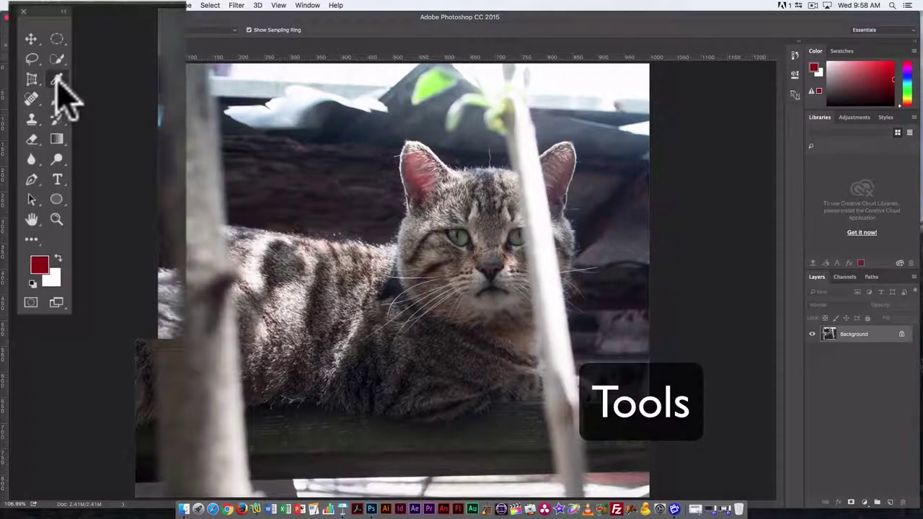
right_click(63, 82)
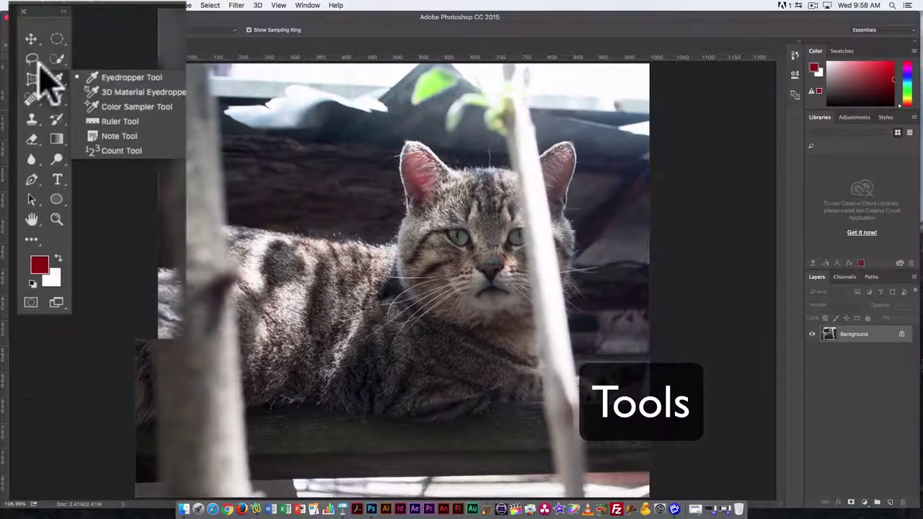
key(i)
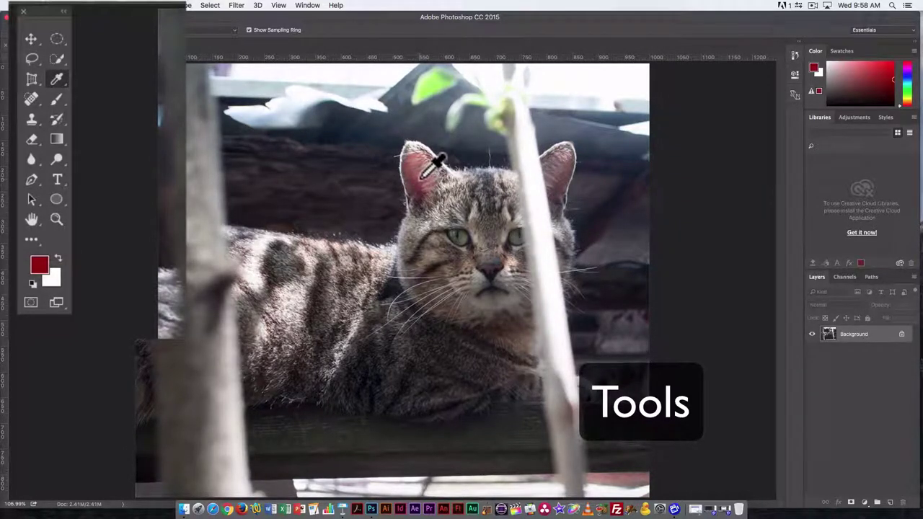
Sample several photo colours, ending with the leaf's light green as foreground.
click(421, 179)
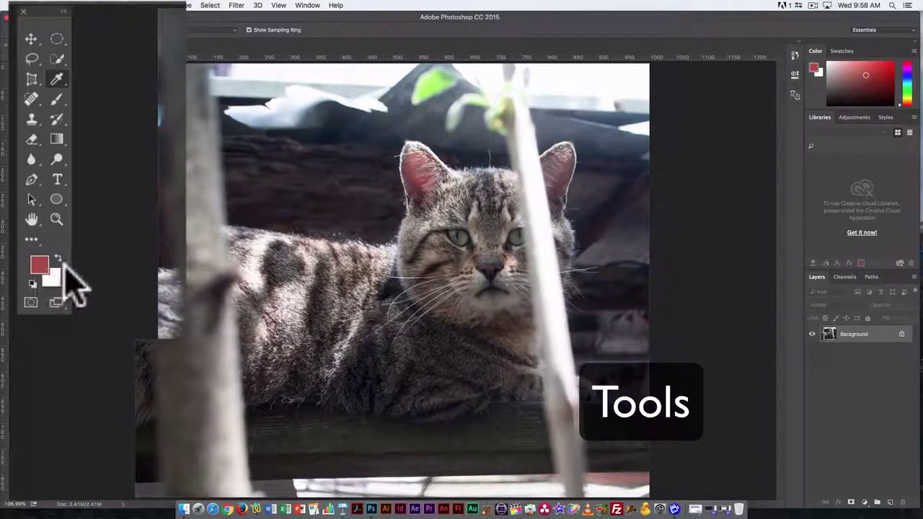
click(264, 192)
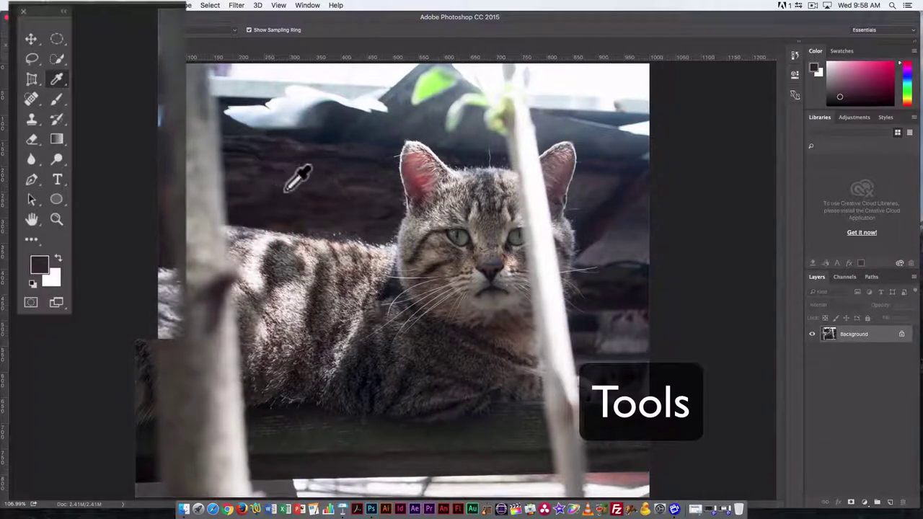
click(285, 186)
click(299, 292)
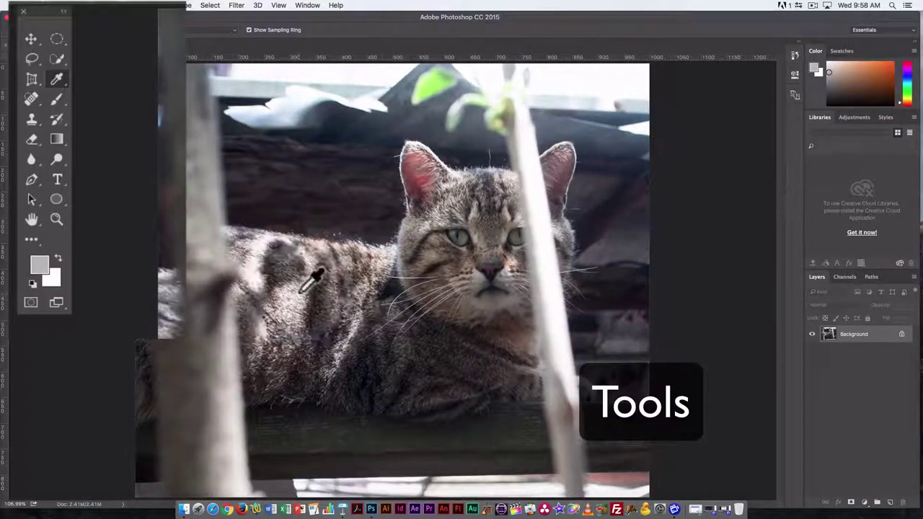
click(492, 265)
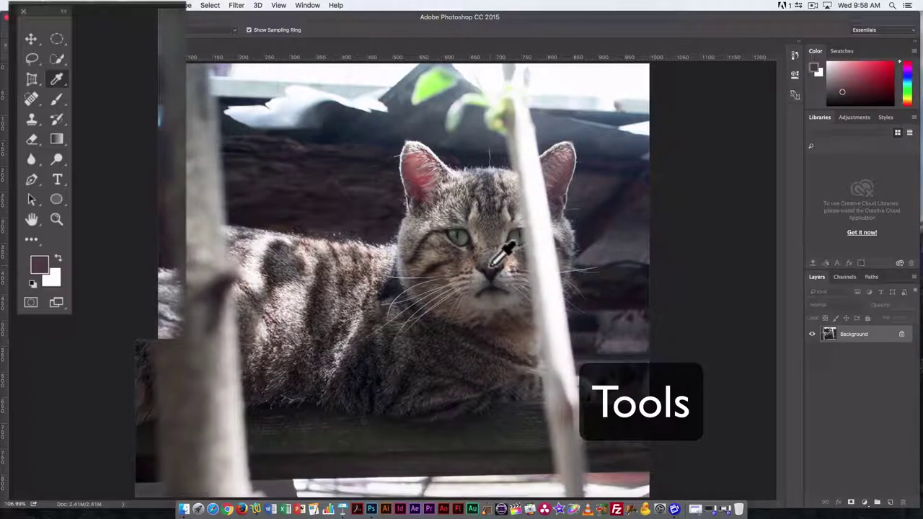
click(437, 242)
click(439, 96)
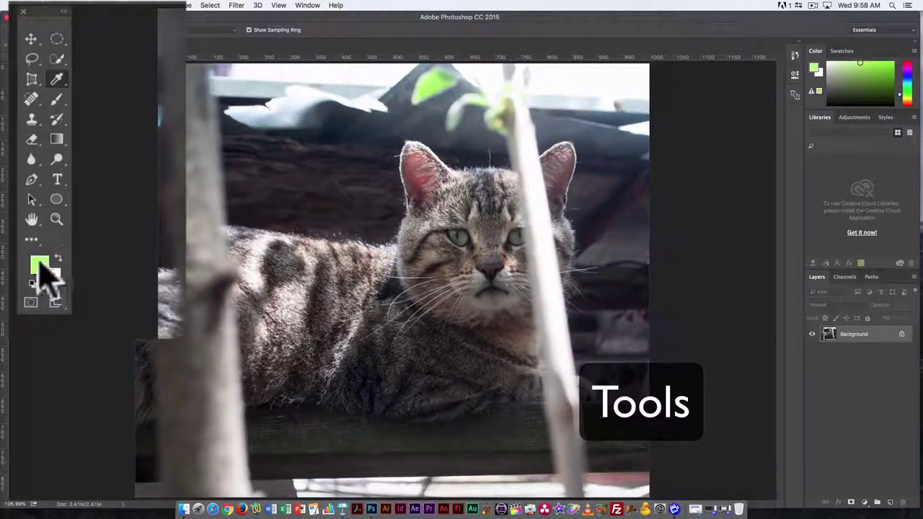
right_click(58, 81)
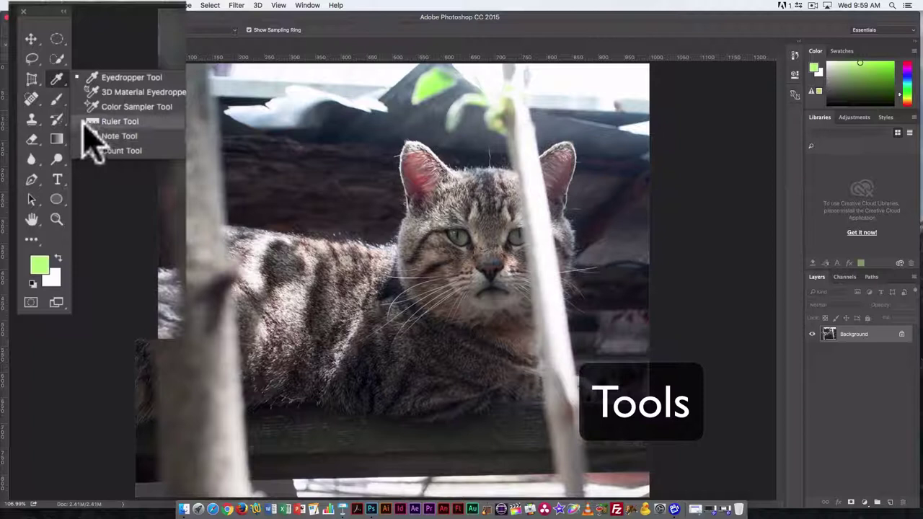
Browse the healing tools group via J, then select the Brush Tool and its variants.
click(32, 97)
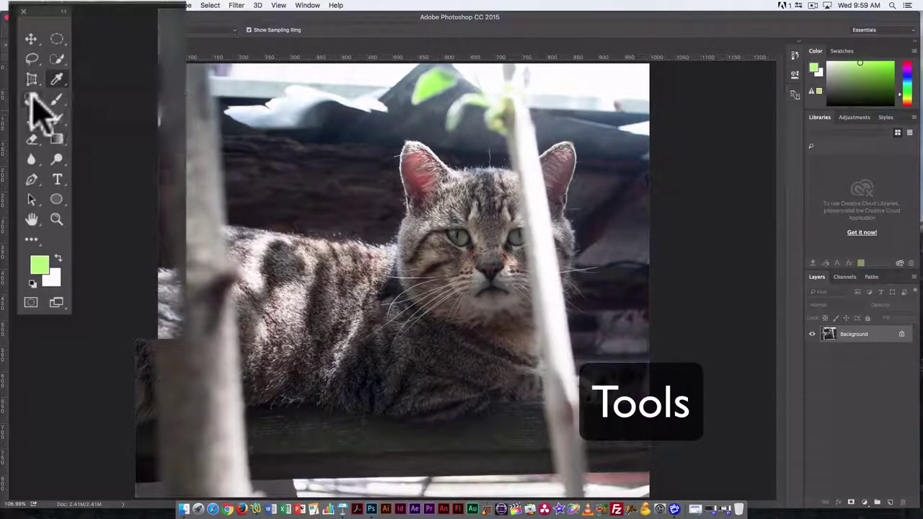
click(32, 99)
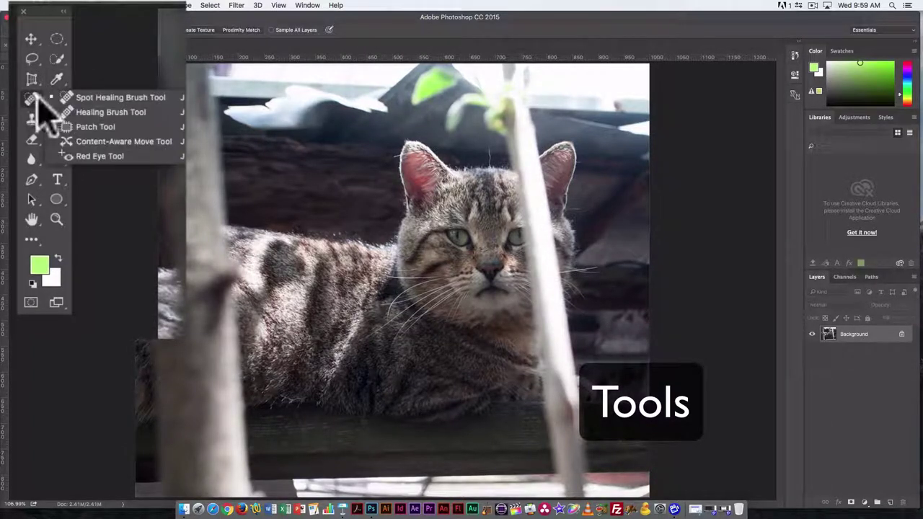
click(45, 15)
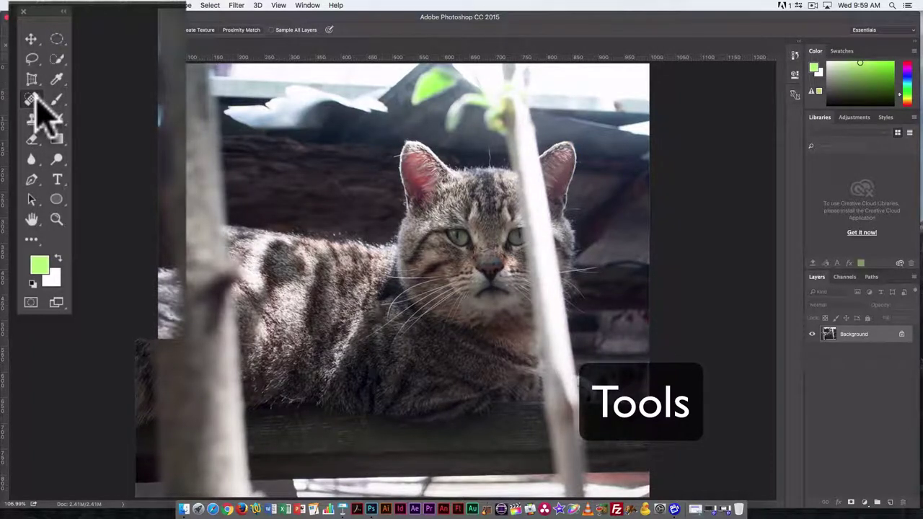
key(j)
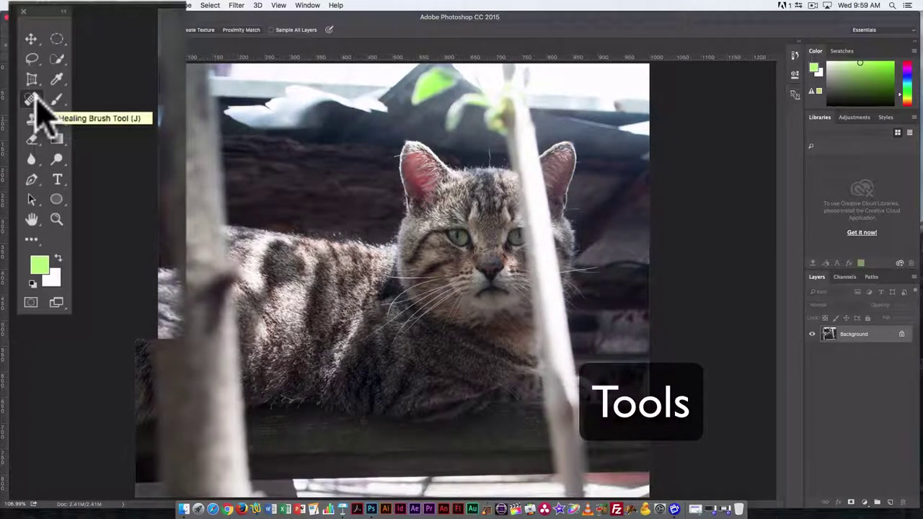
right_click(33, 102)
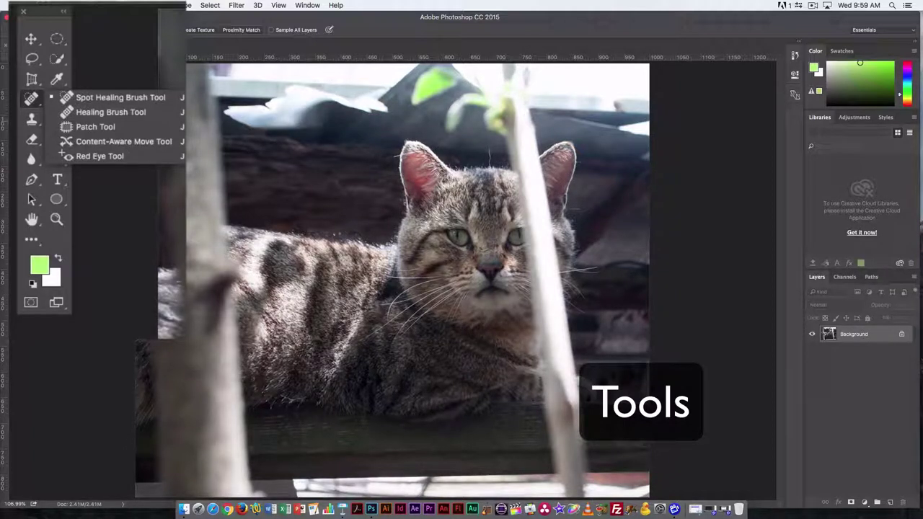
click(96, 39)
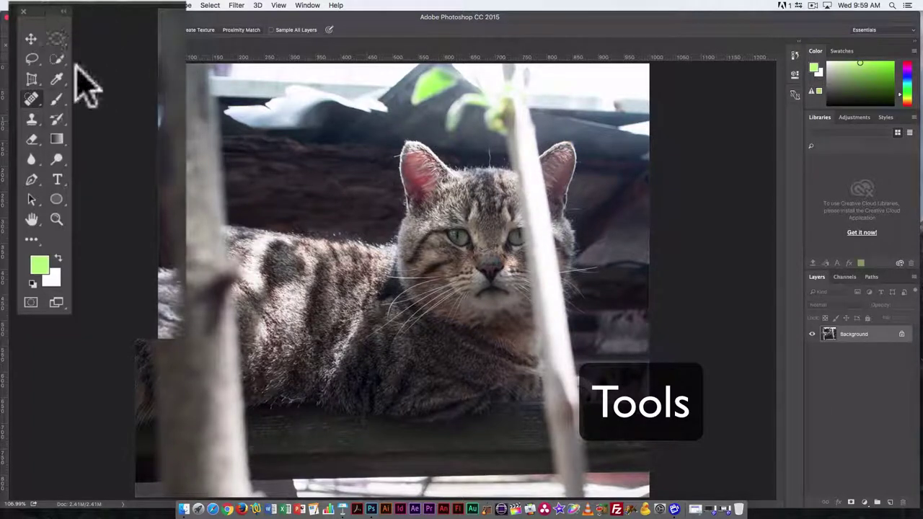
click(66, 106)
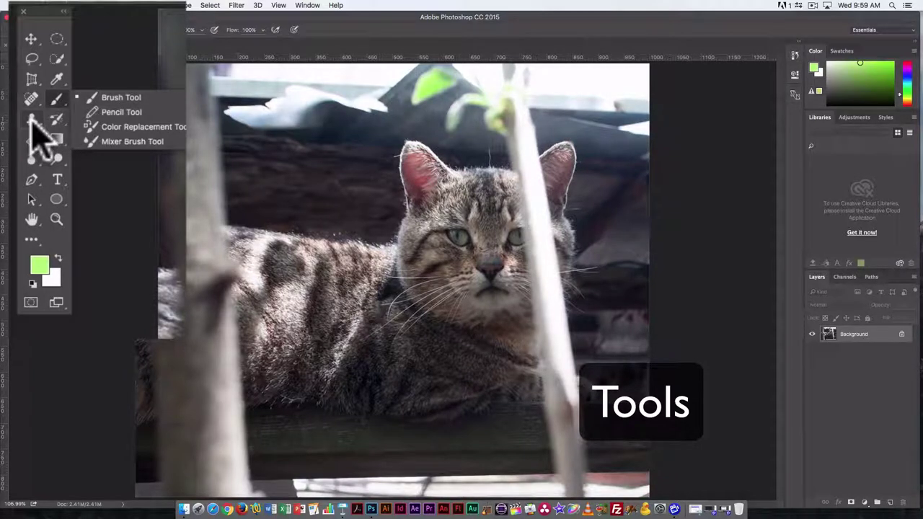
Look through the History Brush and Eraser tool groups' variants.
click(59, 121)
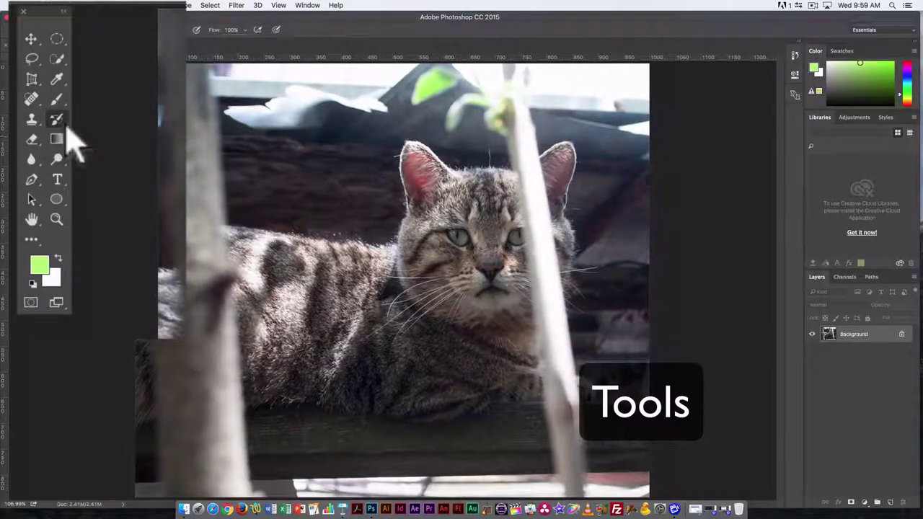
click(63, 124)
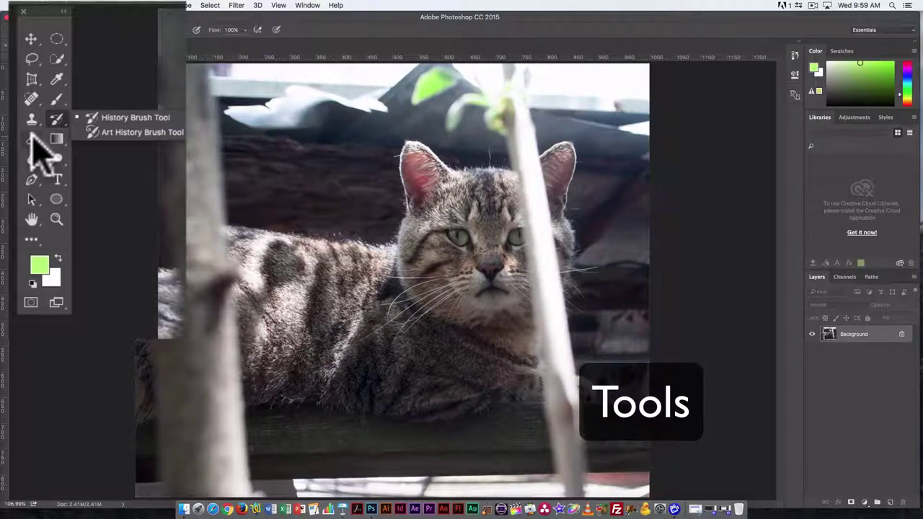
key(e)
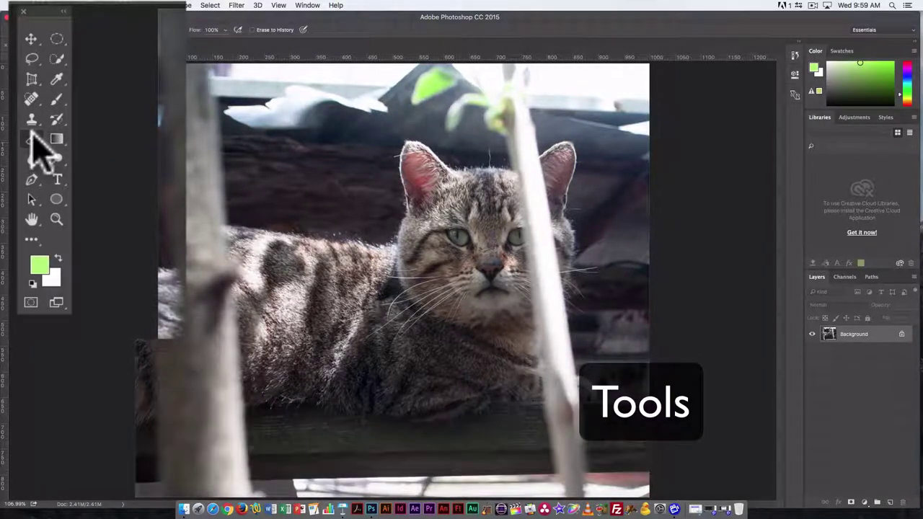
right_click(32, 140)
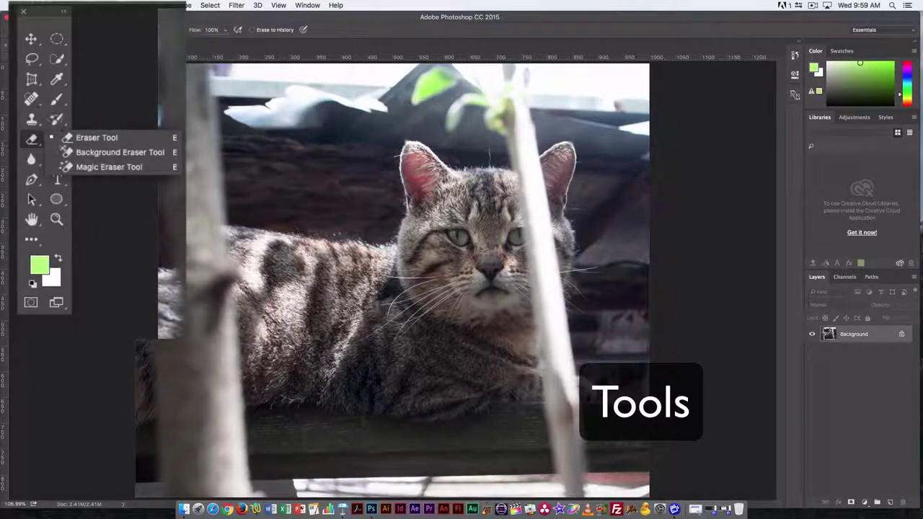
key(Escape)
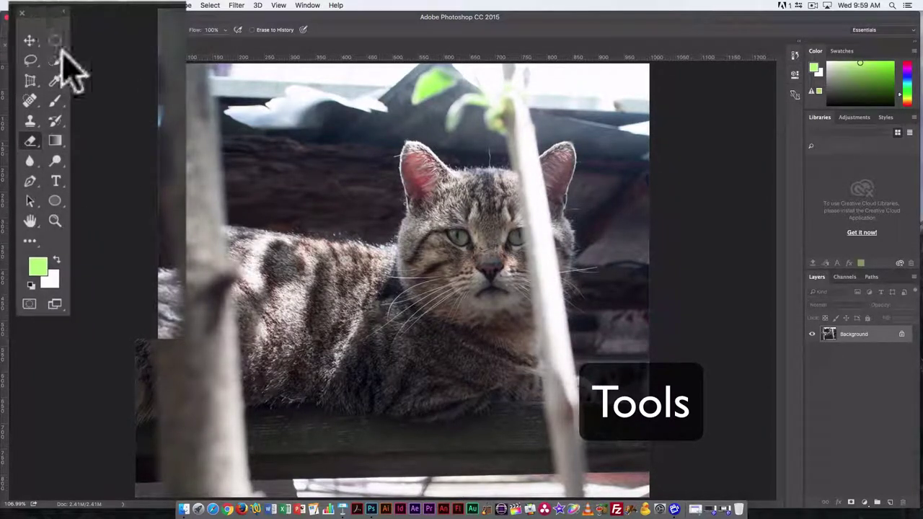
Inspect the Gradient/Paint Bucket and Blur/Sharpen/Smudge tool groups without choosing a variant.
click(56, 142)
right_click(58, 143)
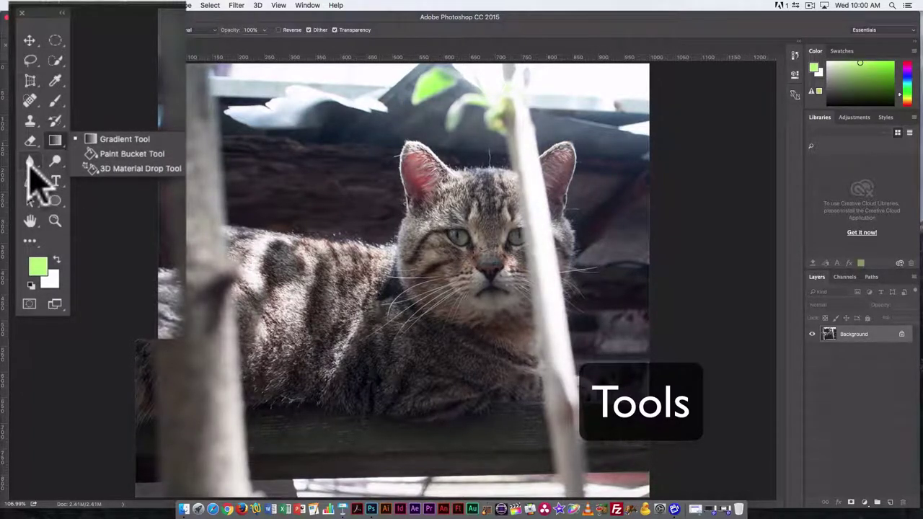
key(Escape)
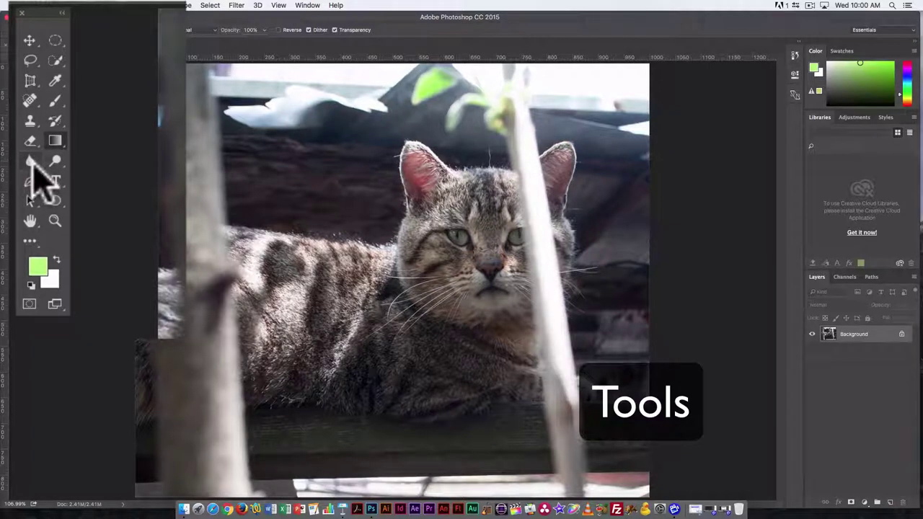
click(34, 161)
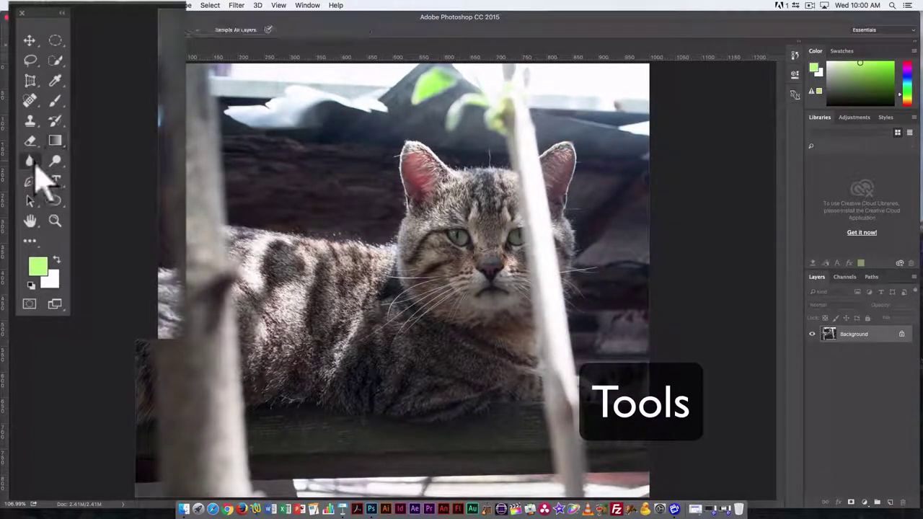
right_click(34, 162)
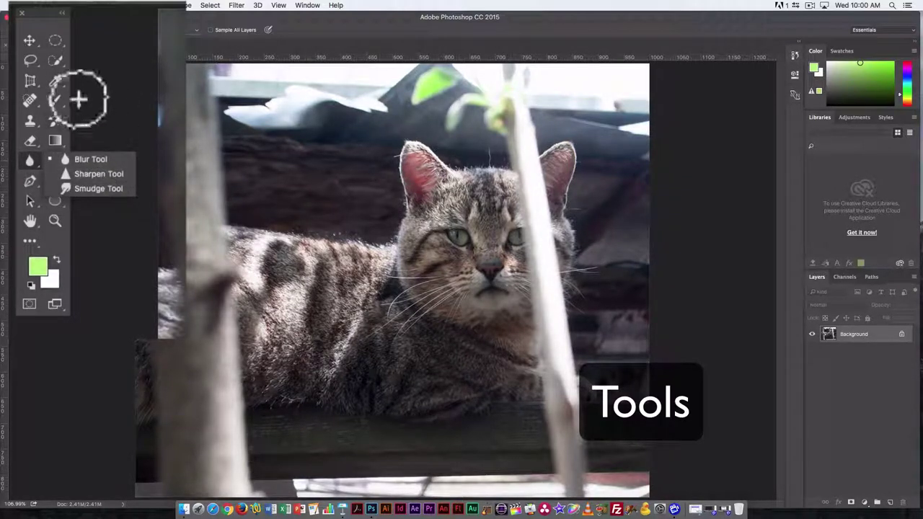
key(Escape)
Show the Dodge, Burn and Sponge tools, then select the Path Selection tool.
click(60, 124)
click(56, 160)
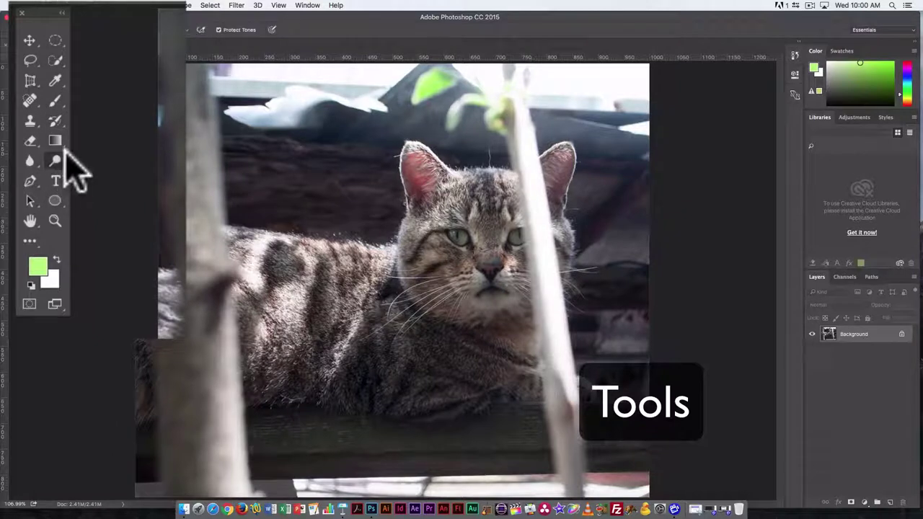
click(61, 163)
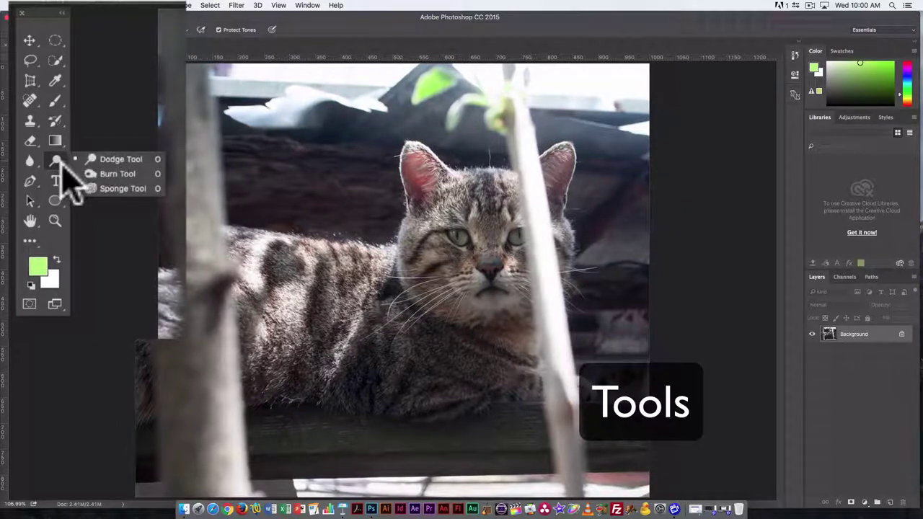
click(32, 200)
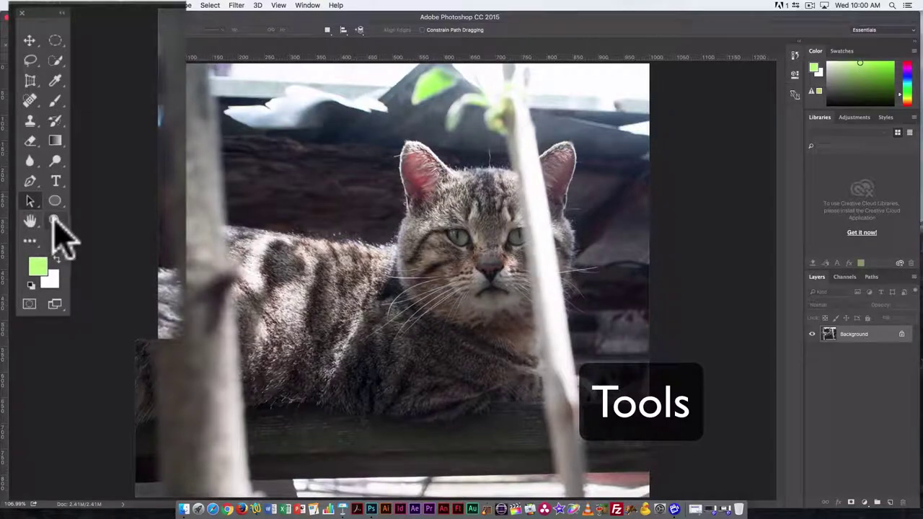
Click and drag on the cat photo with the Zoom tool, ending at 200%.
click(57, 221)
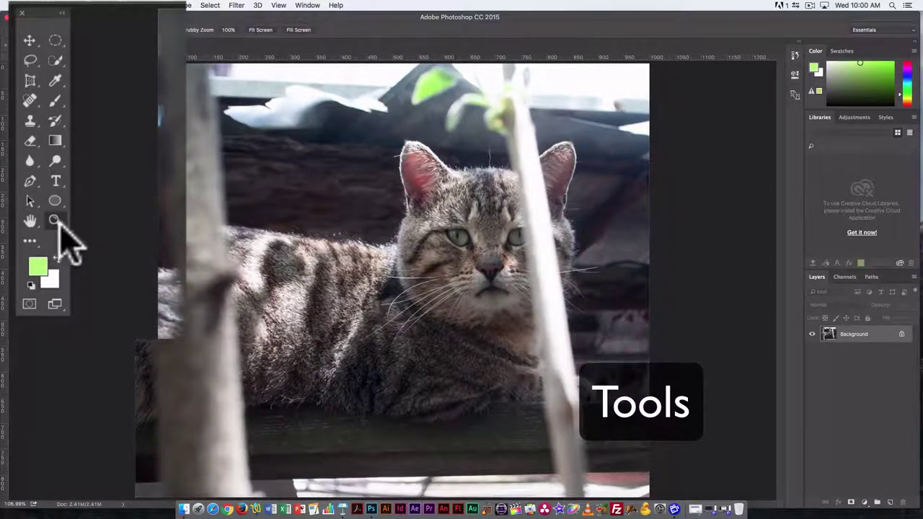
click(294, 190)
click(294, 190)
drag(264, 176, 334, 227)
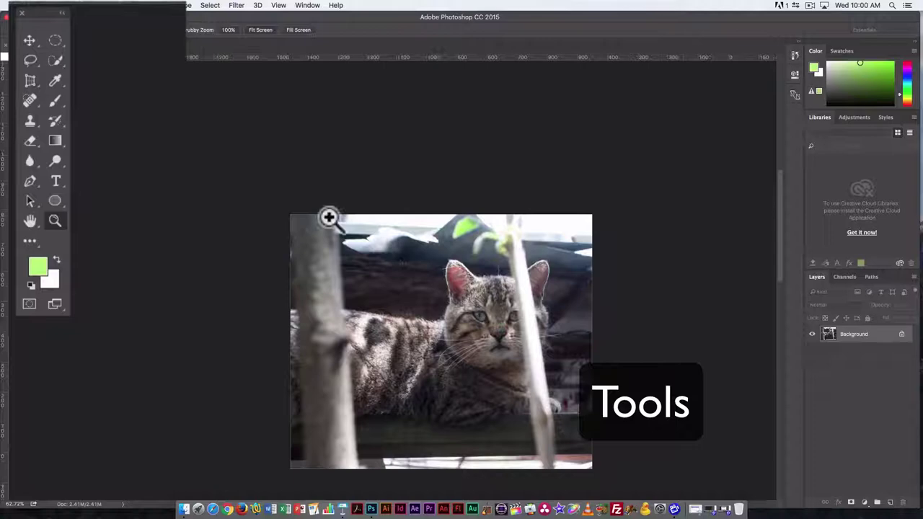
click(366, 244)
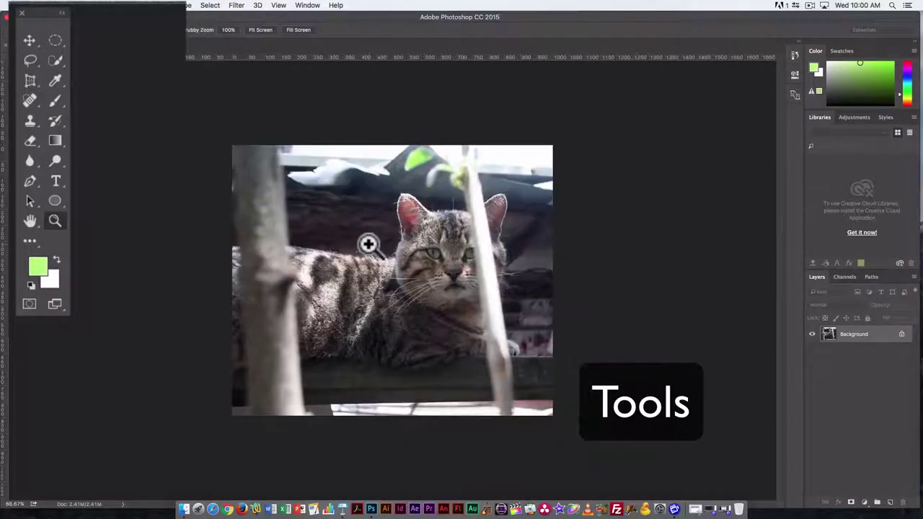
click(366, 243)
click(366, 245)
click(366, 245)
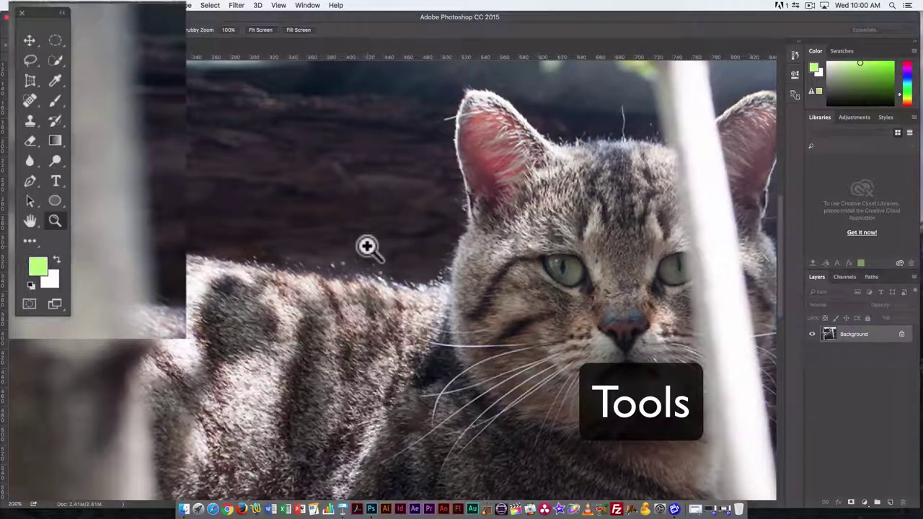
Zoom out to 50% with Cmd+minus, then back in on the cat's face with Cmd+=.
key(super+minus)
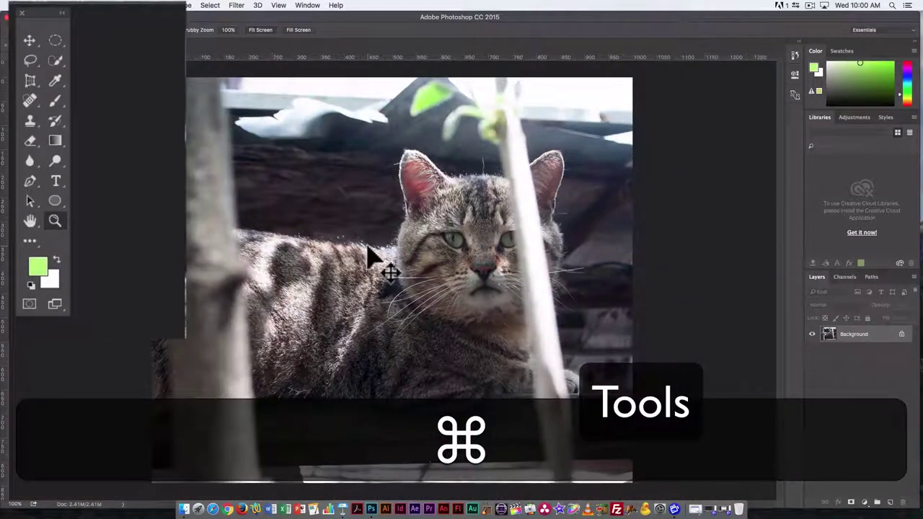
key(super+minus)
key(super+minus)
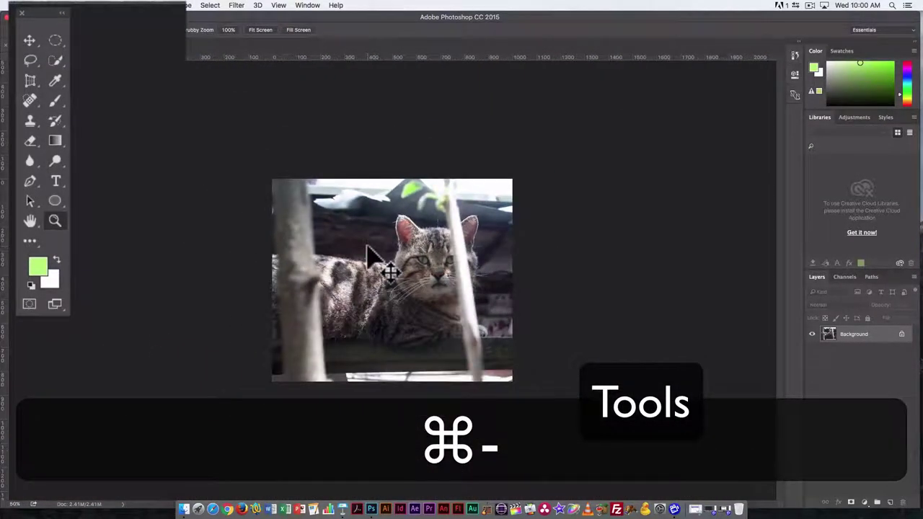
key(super+equal)
key(super+equal)
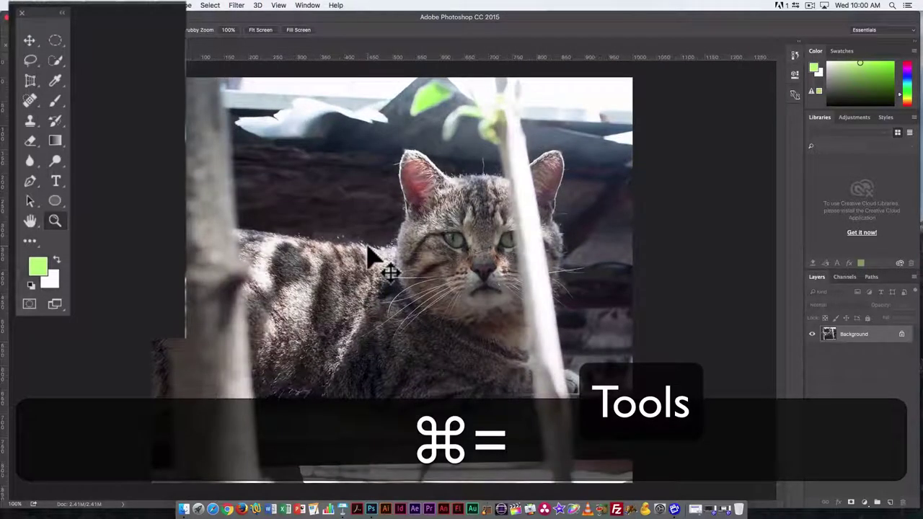
key(super+equal)
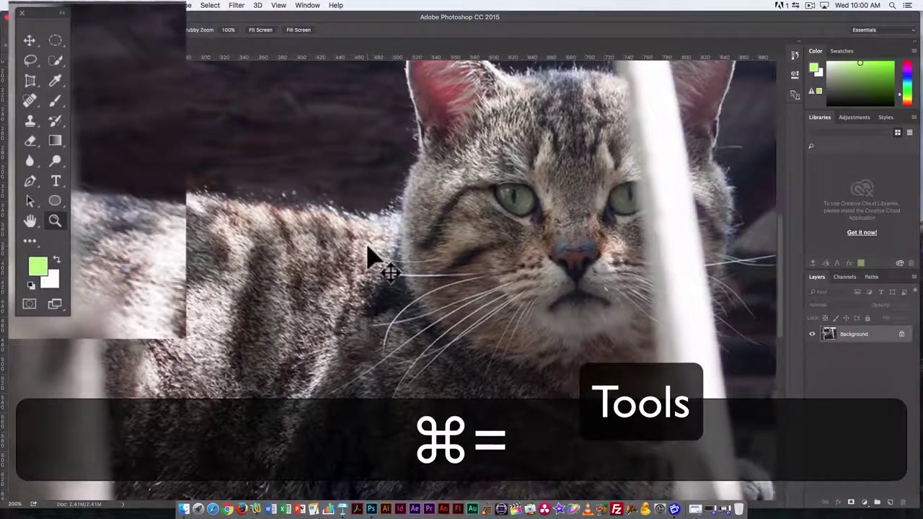
key(super+equal)
key(super+equal)
key(super+equal)
key(super+equal)
key(super+equal)
key(super+equal)
key(super+equal)
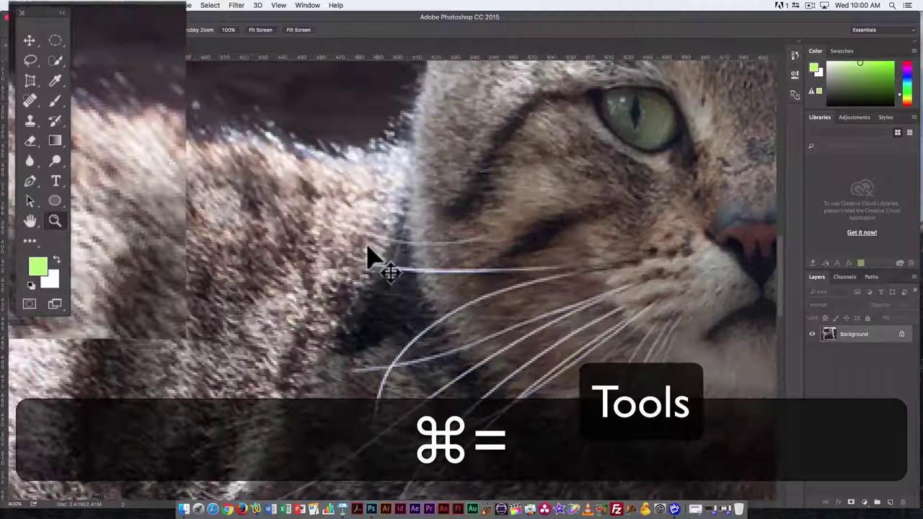
key(super+equal)
key(super+equal)
key(super+equal)
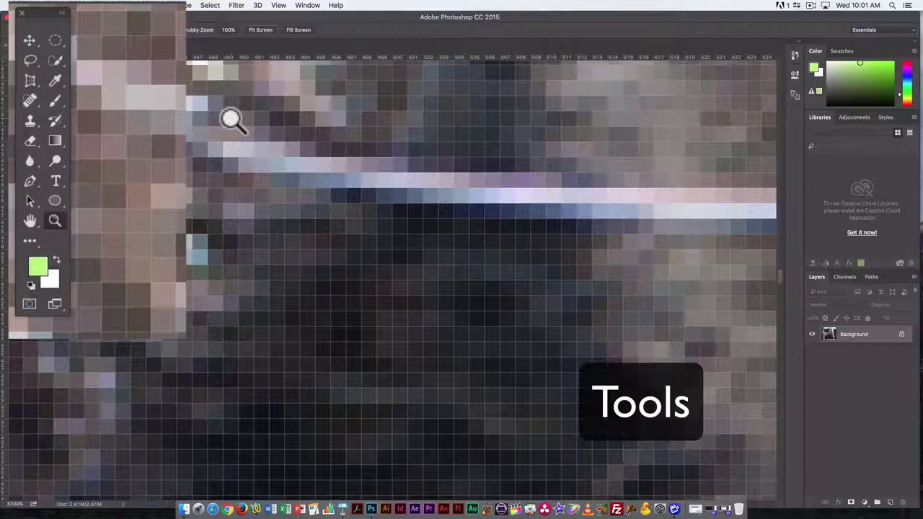
Fit the photo on screen with Cmd+0, zoom in once, then fit it again.
key(super+0)
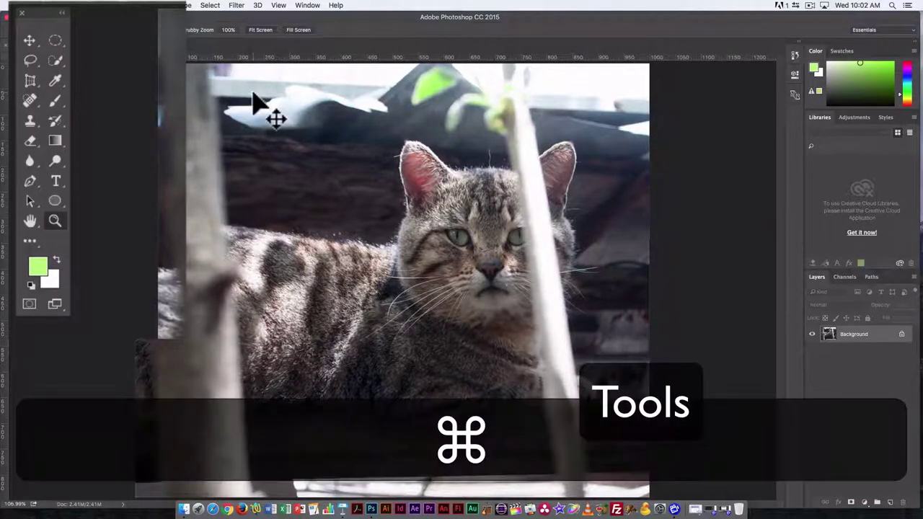
key(super+equal)
key(super+equal)
key(super+equal)
key(super+equal)
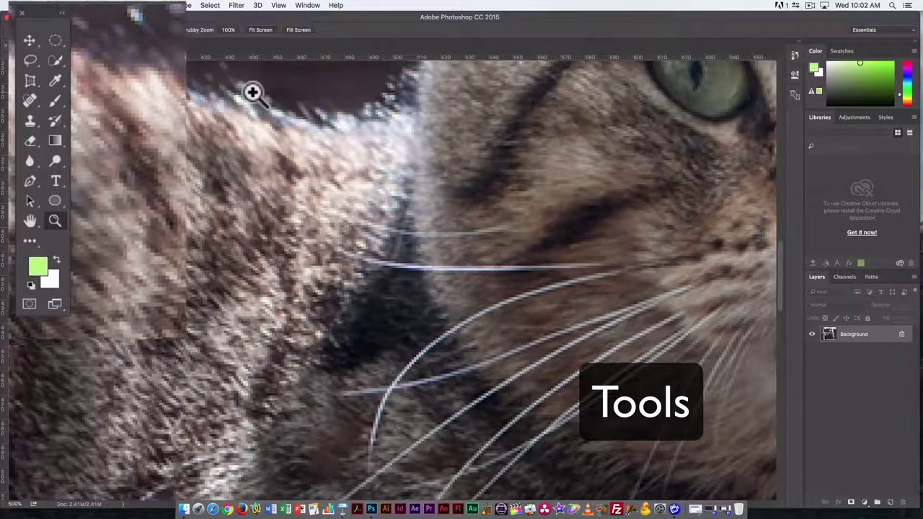
key(super+0)
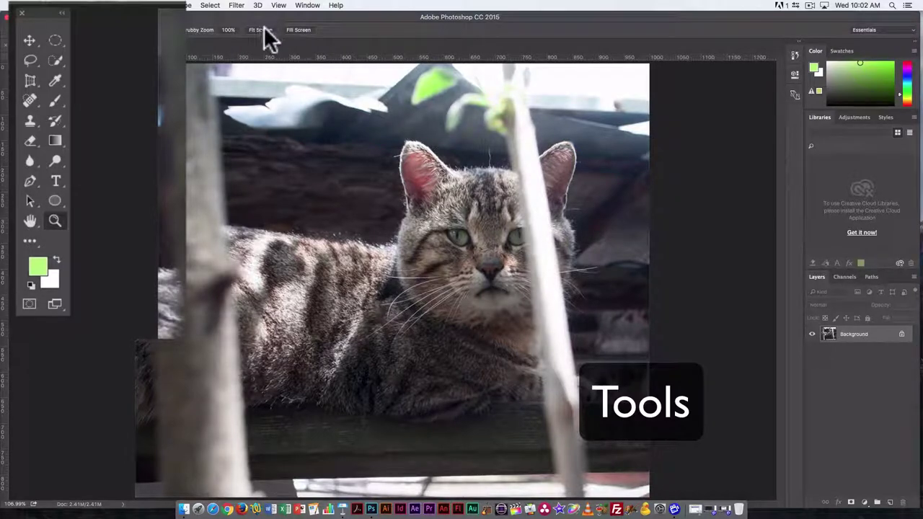
Compare Fit Screen, 100% and Fill Screen views, finishing on Fill Screen.
click(294, 29)
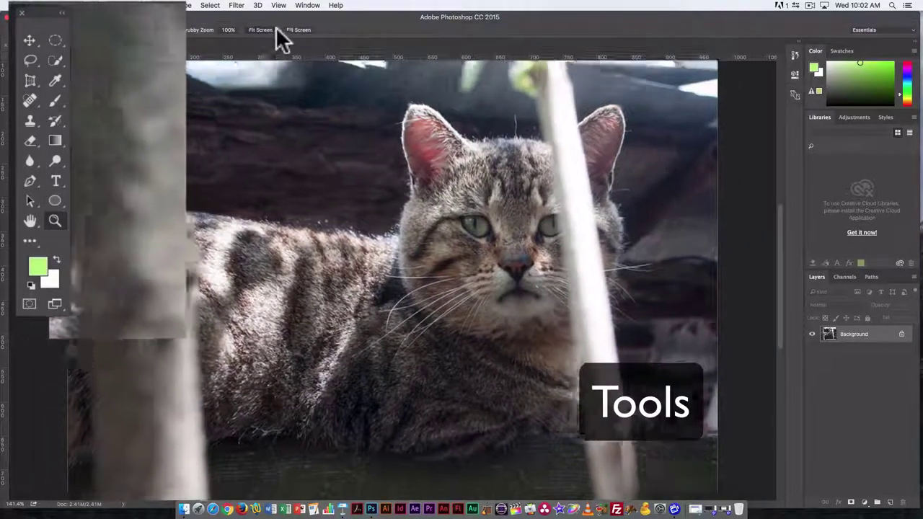
click(268, 30)
click(295, 29)
click(264, 29)
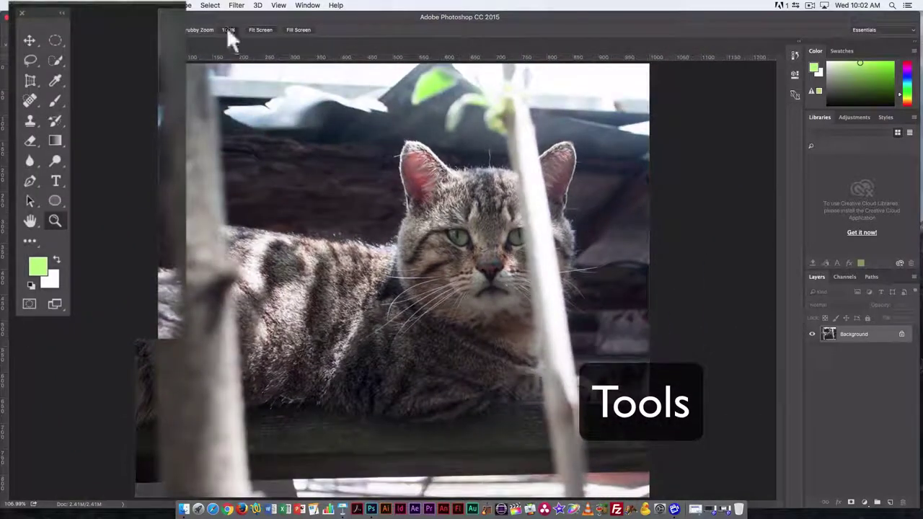
click(228, 29)
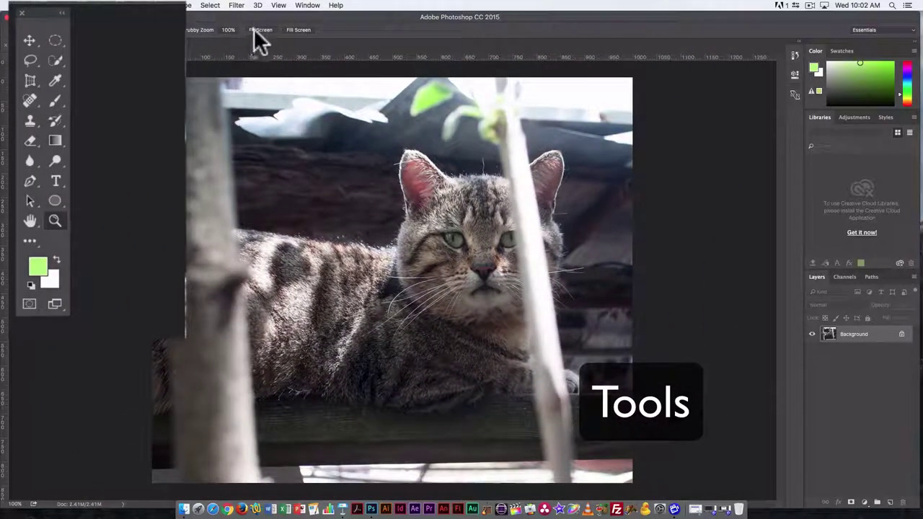
click(260, 30)
click(297, 29)
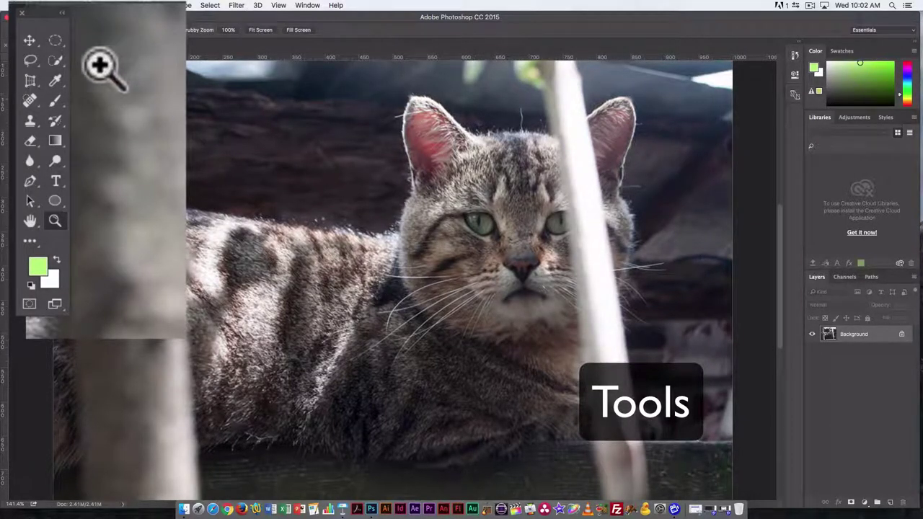
Draw and undo a trial elliptical selection, then switch the Tools panel to one column.
click(29, 41)
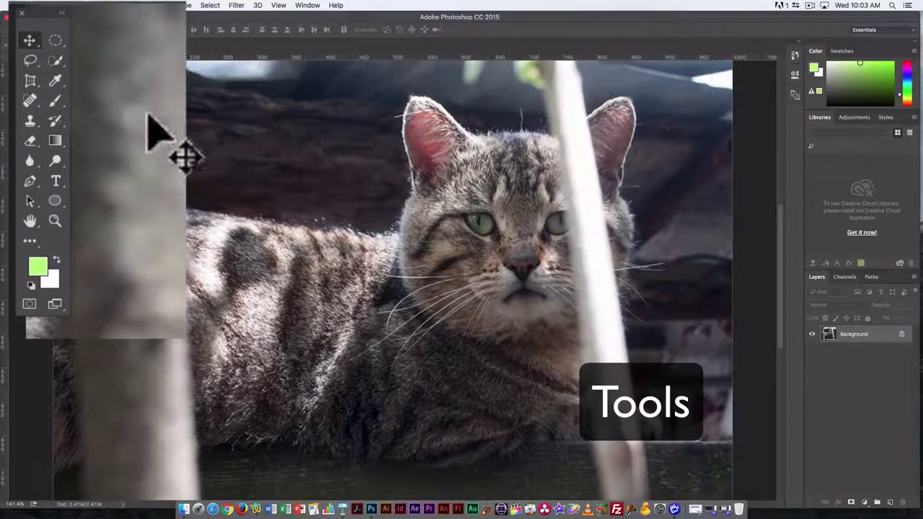
click(54, 40)
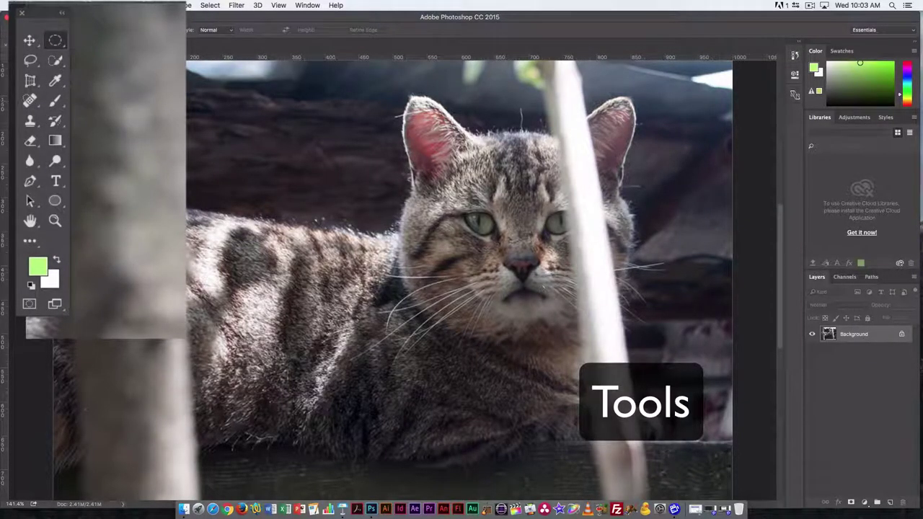
drag(189, 101, 225, 155)
key(super+z)
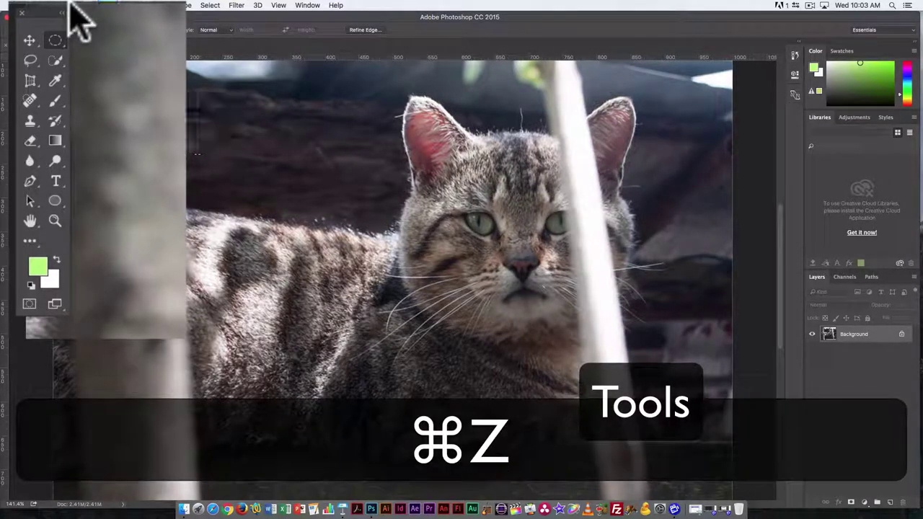
click(62, 63)
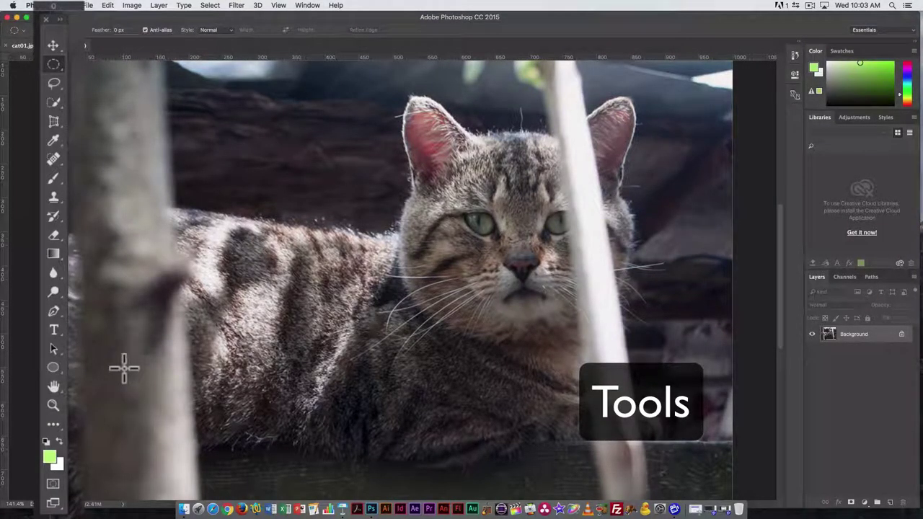
Open Edit Toolbar from the toolbar's ... menu and scroll through the Customize Toolbar list.
click(55, 426)
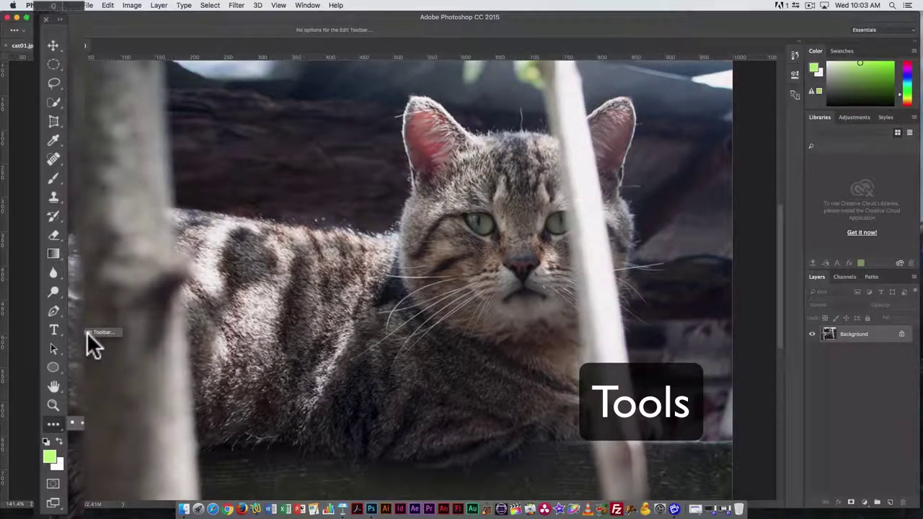
click(82, 333)
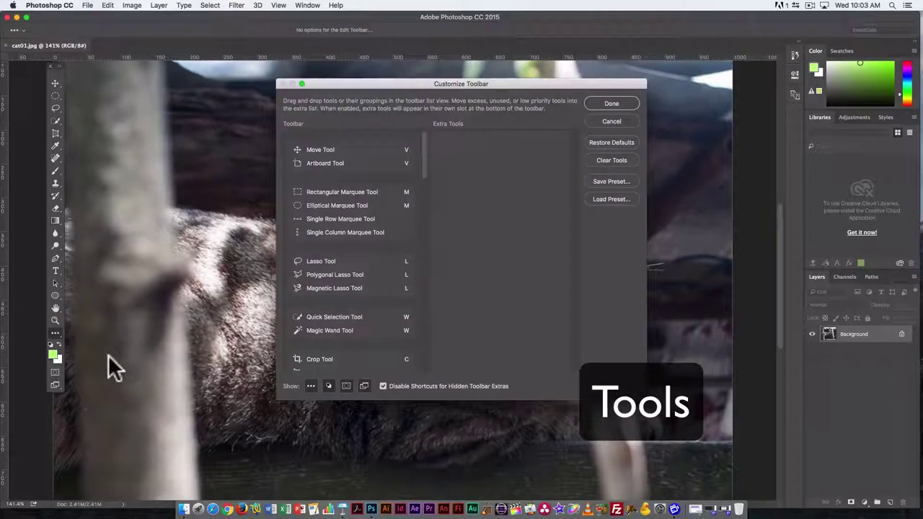
mouse_move(421, 153)
mouse_down()
mouse_move(423, 163)
mouse_move(421, 145)
mouse_move(426, 178)
mouse_move(391, 391)
mouse_move(397, 352)
mouse_move(385, 308)
mouse_move(398, 143)
mouse_move(381, 251)
mouse_move(357, 318)
mouse_move(339, 297)
mouse_move(422, 317)
mouse_move(405, 324)
mouse_move(421, 294)
mouse_move(410, 246)
mouse_up()
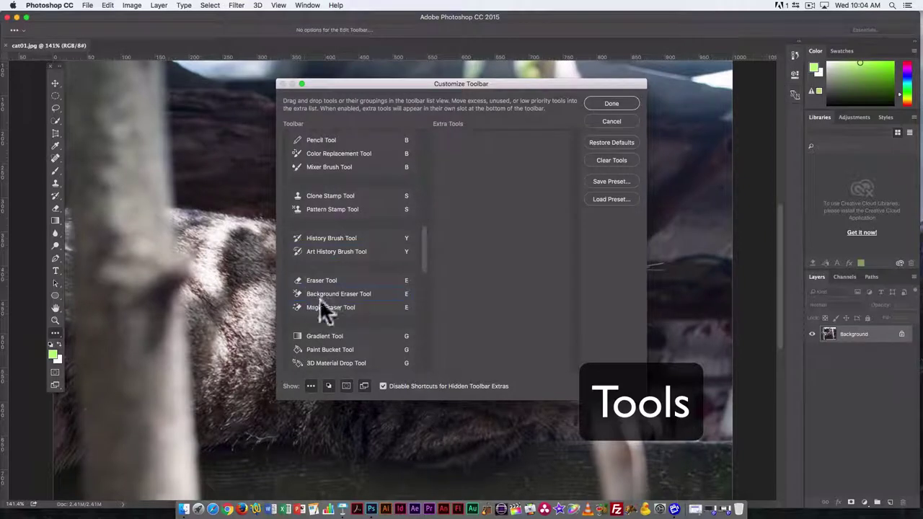
scroll(425, 254, up, 5)
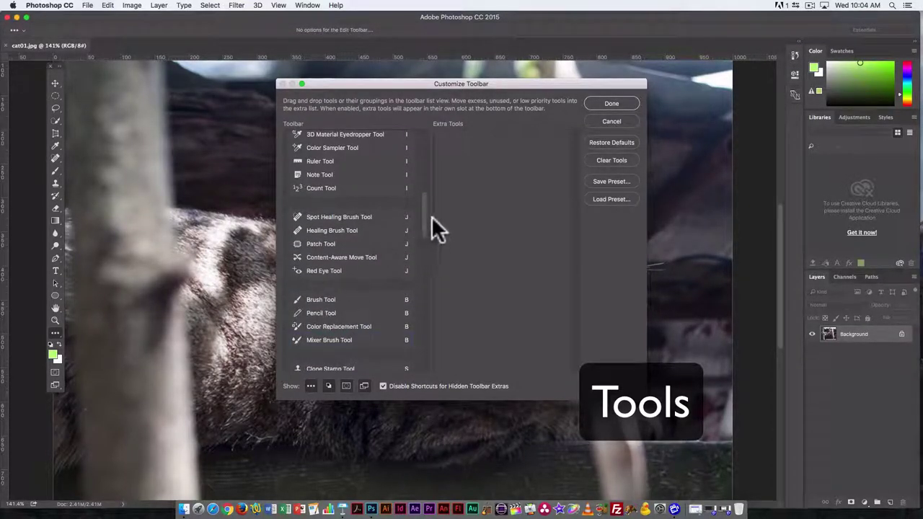
mouse_move(421, 218)
mouse_down()
mouse_move(420, 154)
mouse_move(377, 150)
mouse_up()
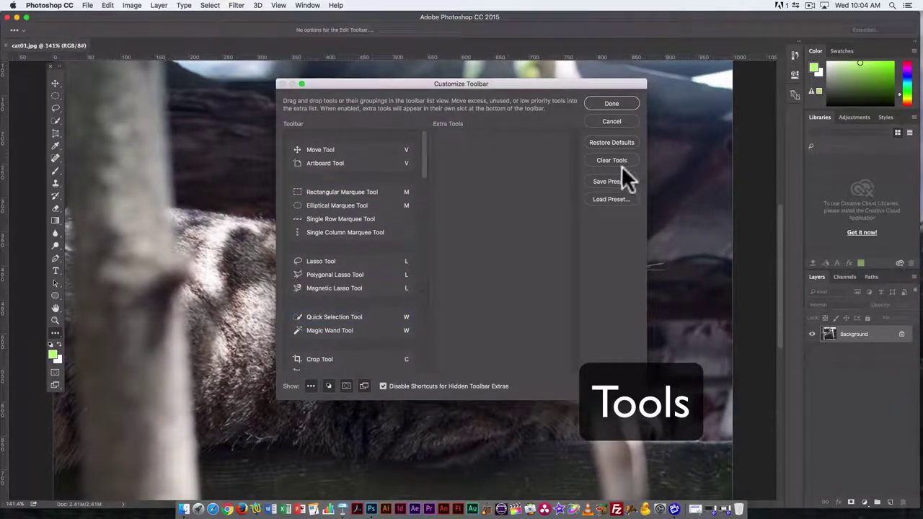
Cancel the Customize Toolbar dialog and fit the photo on screen.
click(609, 122)
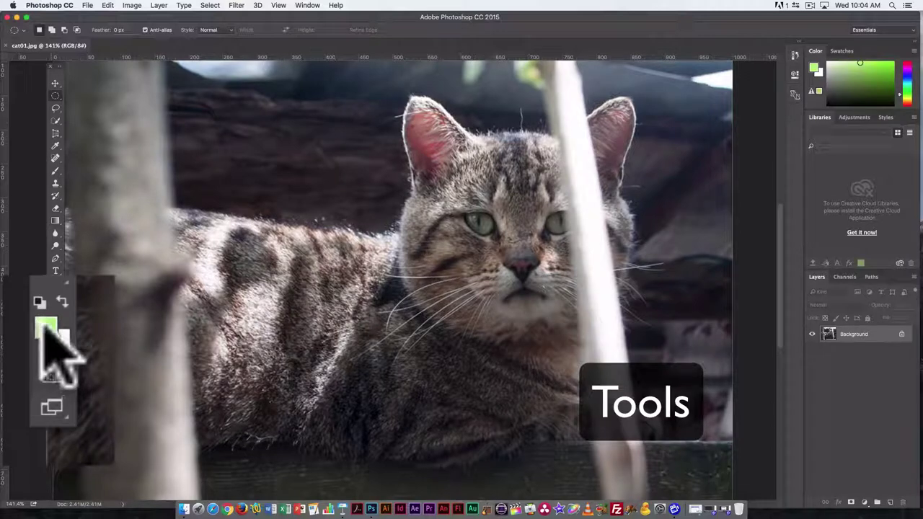
scroll(265, 331, up, 5)
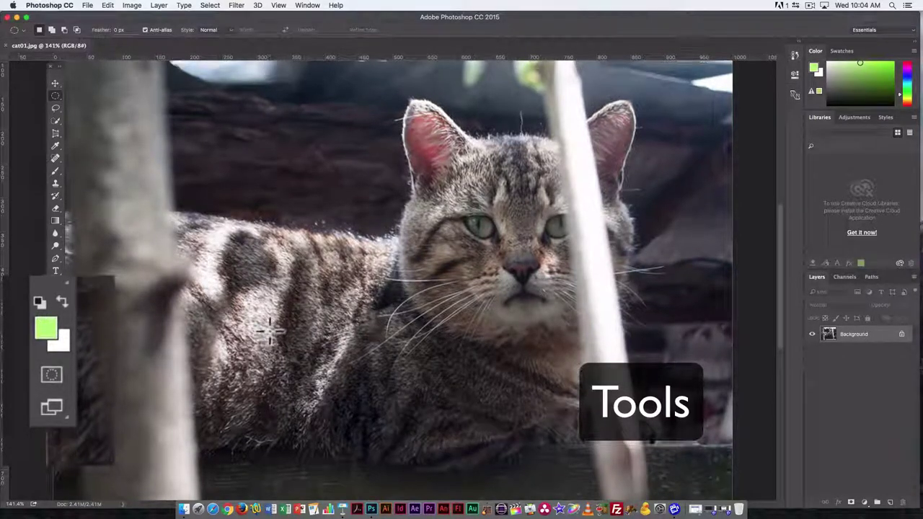
scroll(265, 330, down, 1)
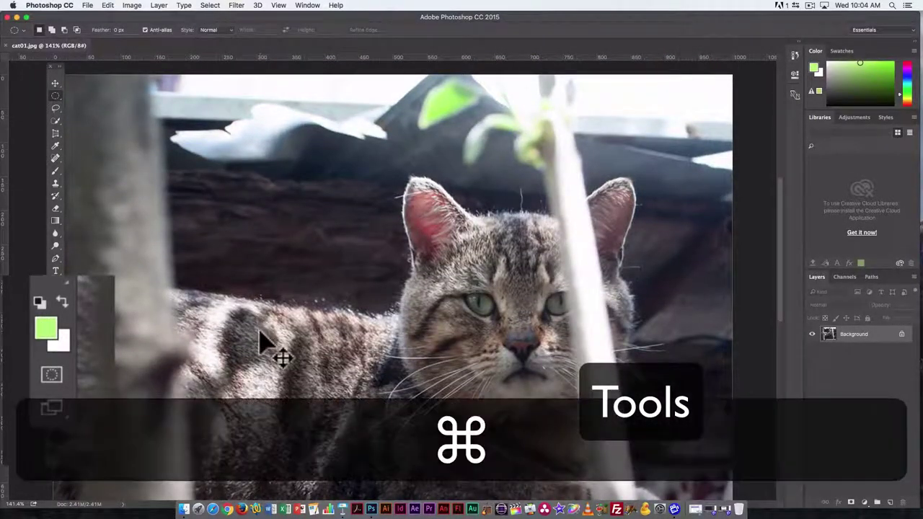
key(super+0)
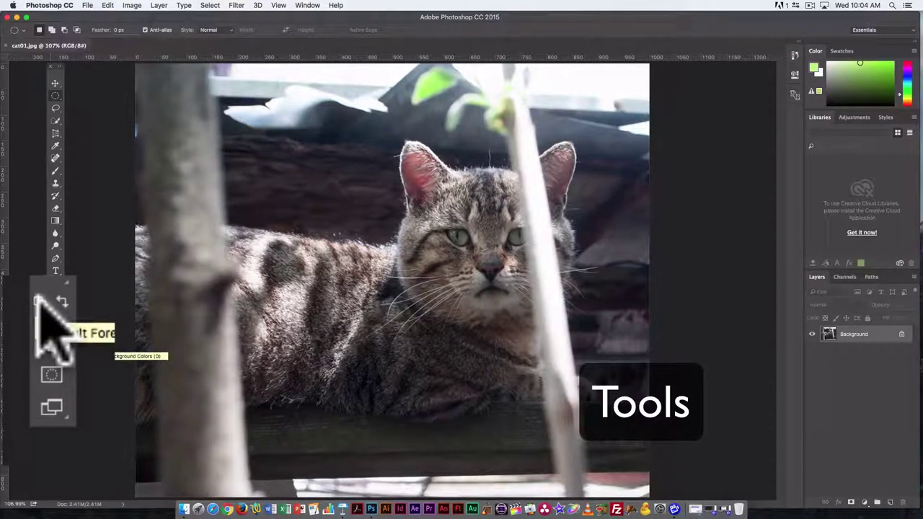
Reset default black and white colours, swapping them repeatedly to end on a black foreground.
click(50, 344)
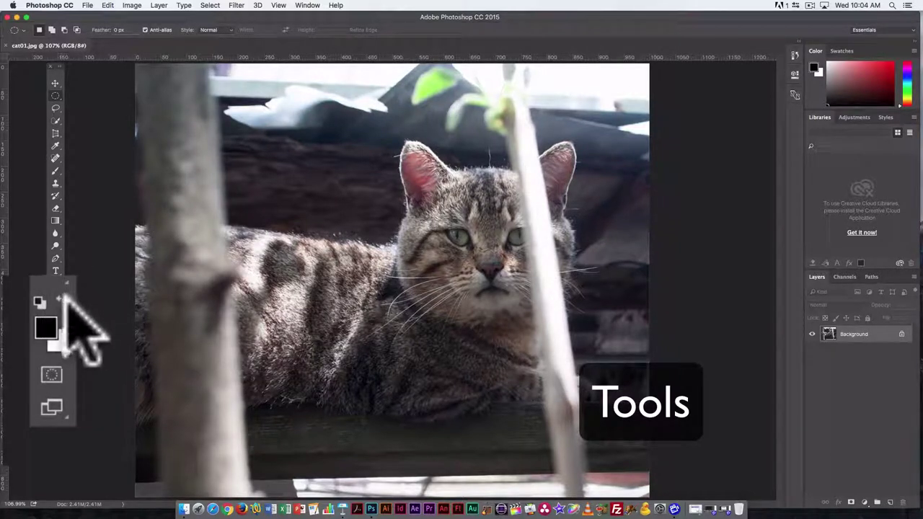
click(64, 297)
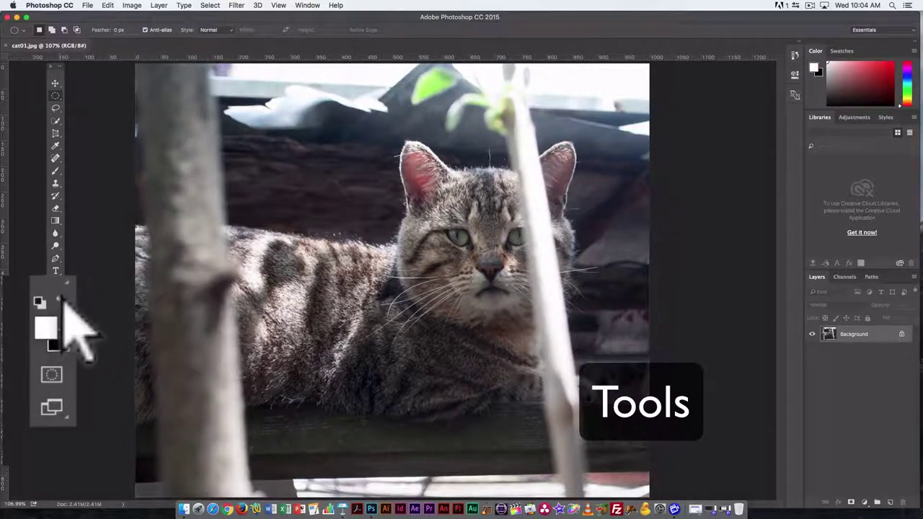
click(64, 297)
key(x)
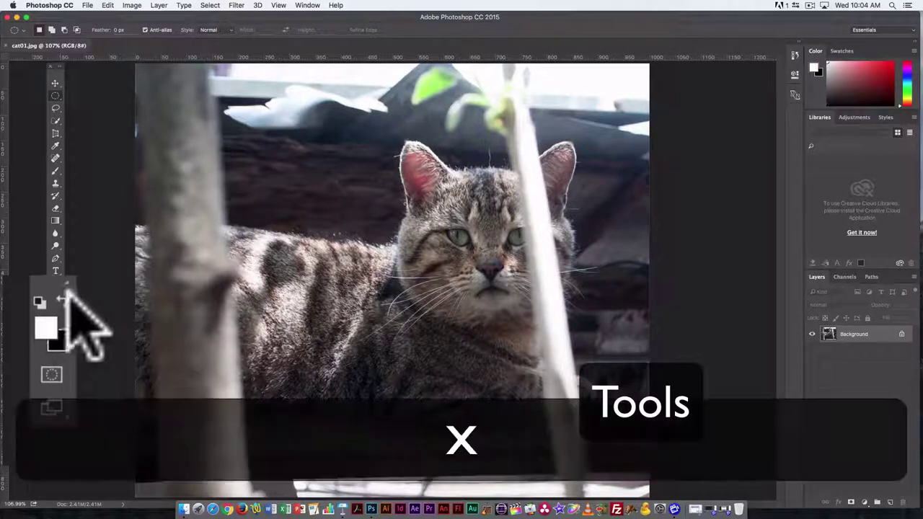
key(x)
key(x)
key(x)
key(x)
key(x)
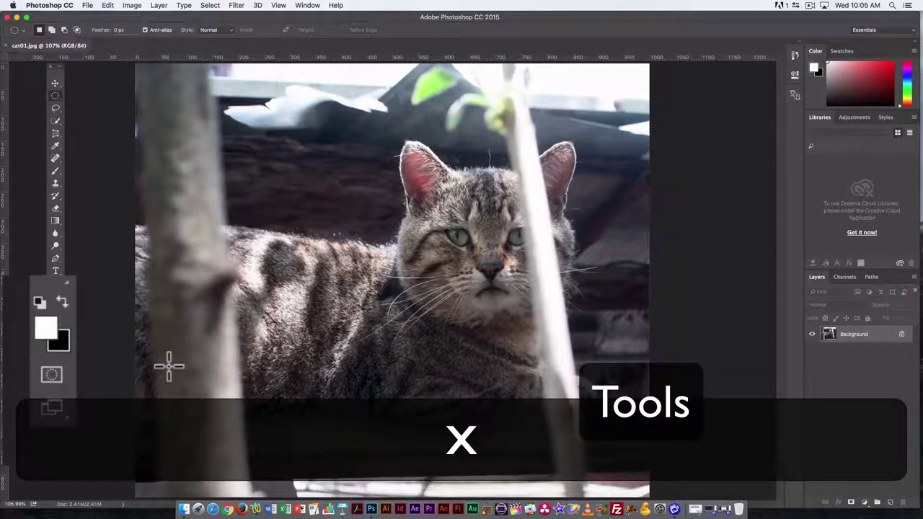
key(x)
key(x)
key(x)
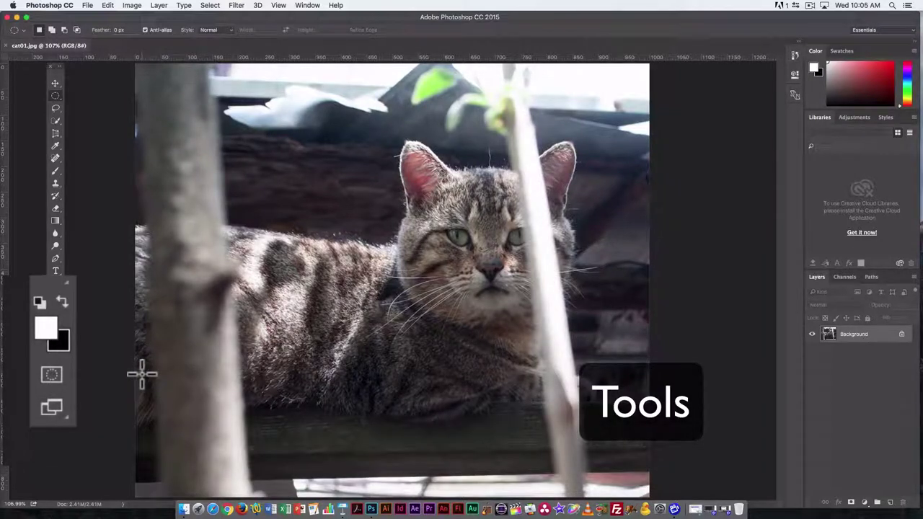
key(x)
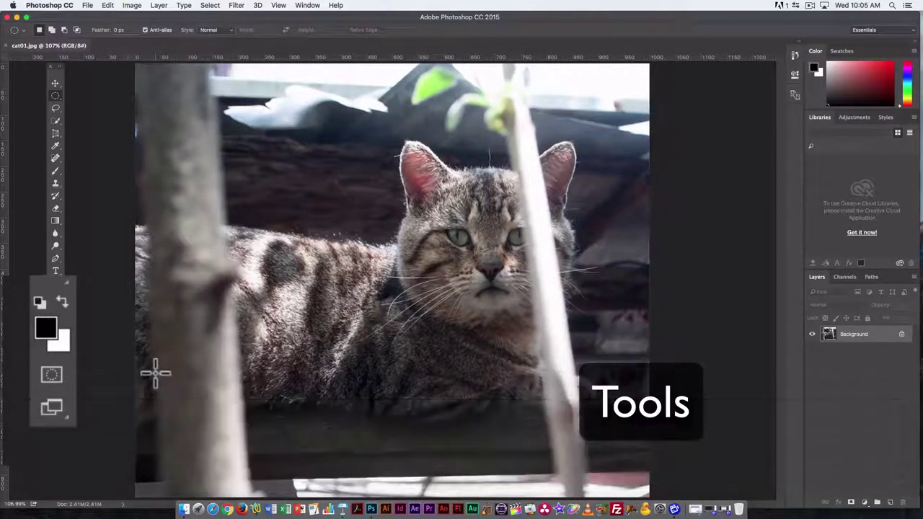